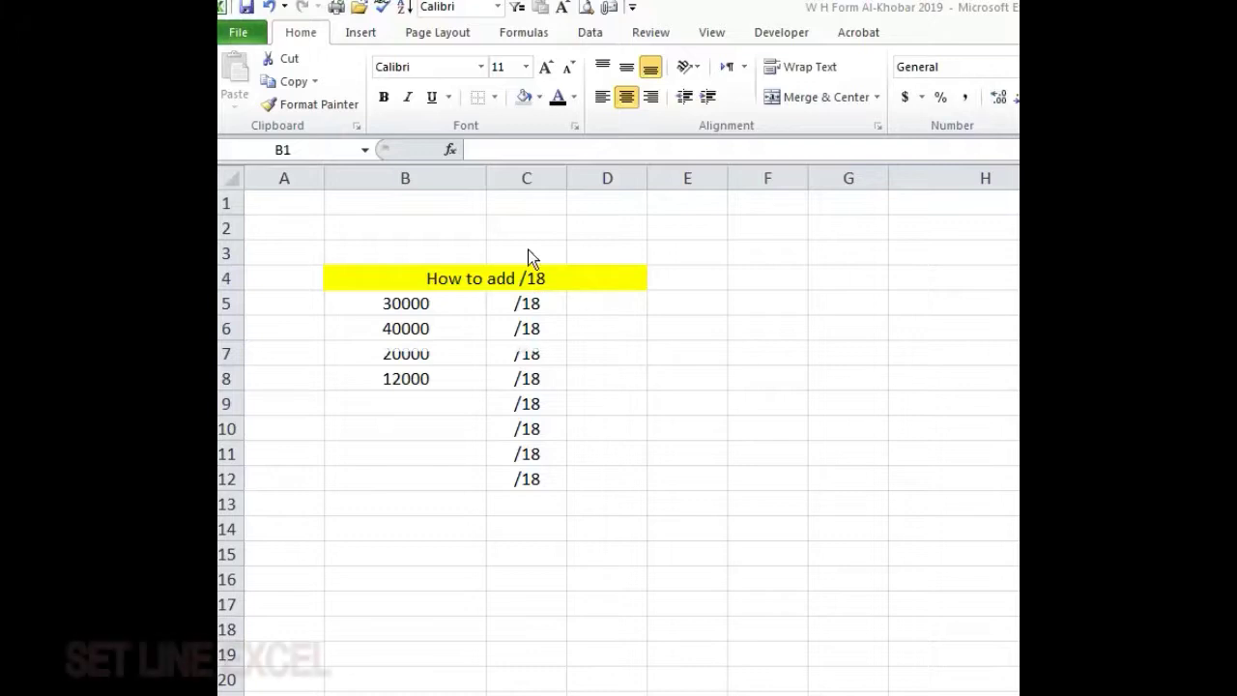
- Enter the note 'How to add /18 or any sign at the end of numbers…' in cell B1
click(413, 202)
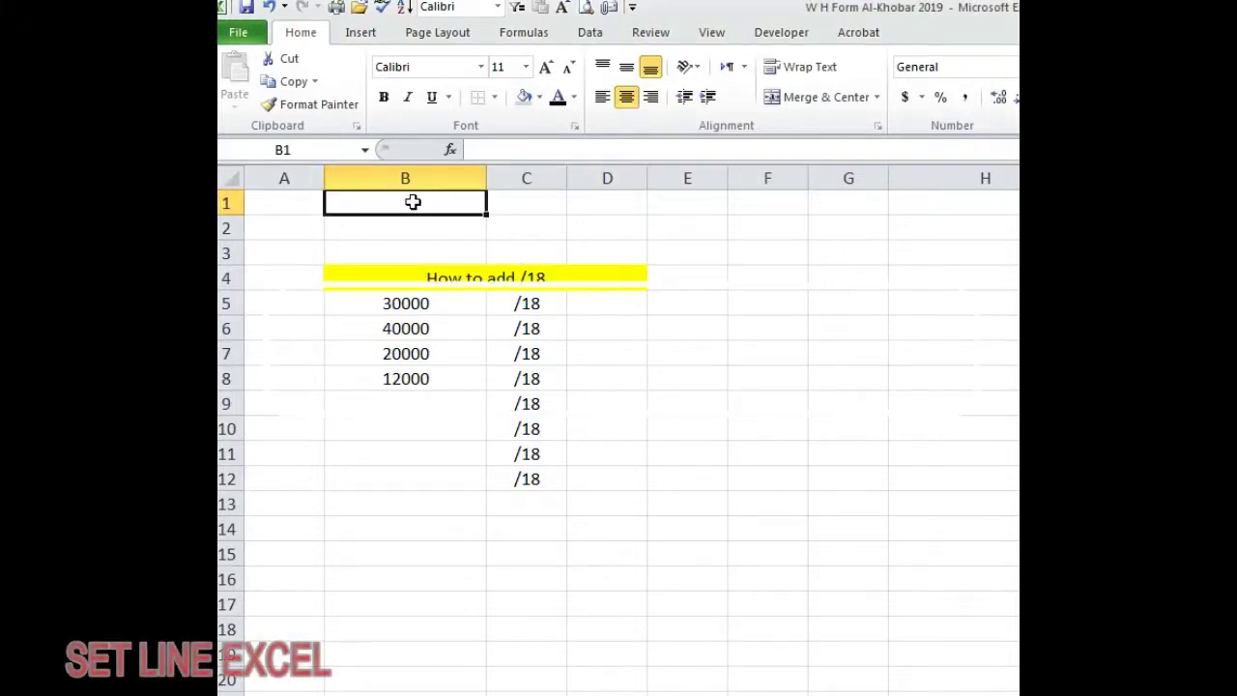
text(How to add)
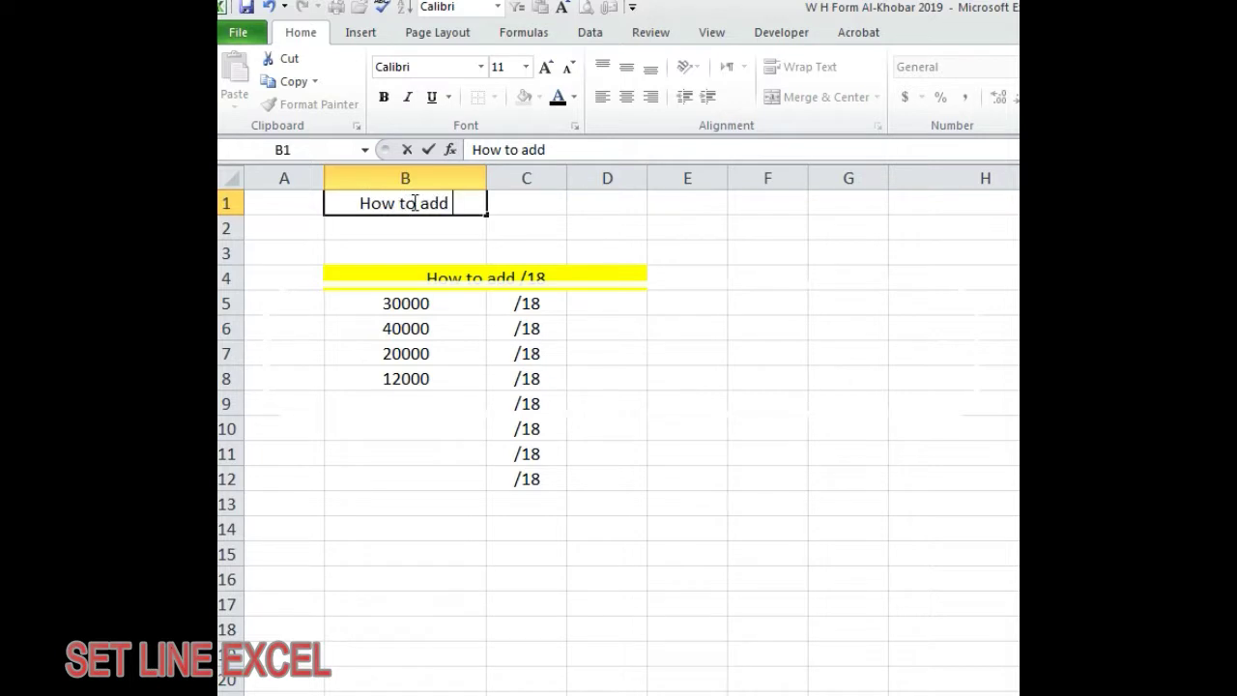
text( /18 or any sign at the end)
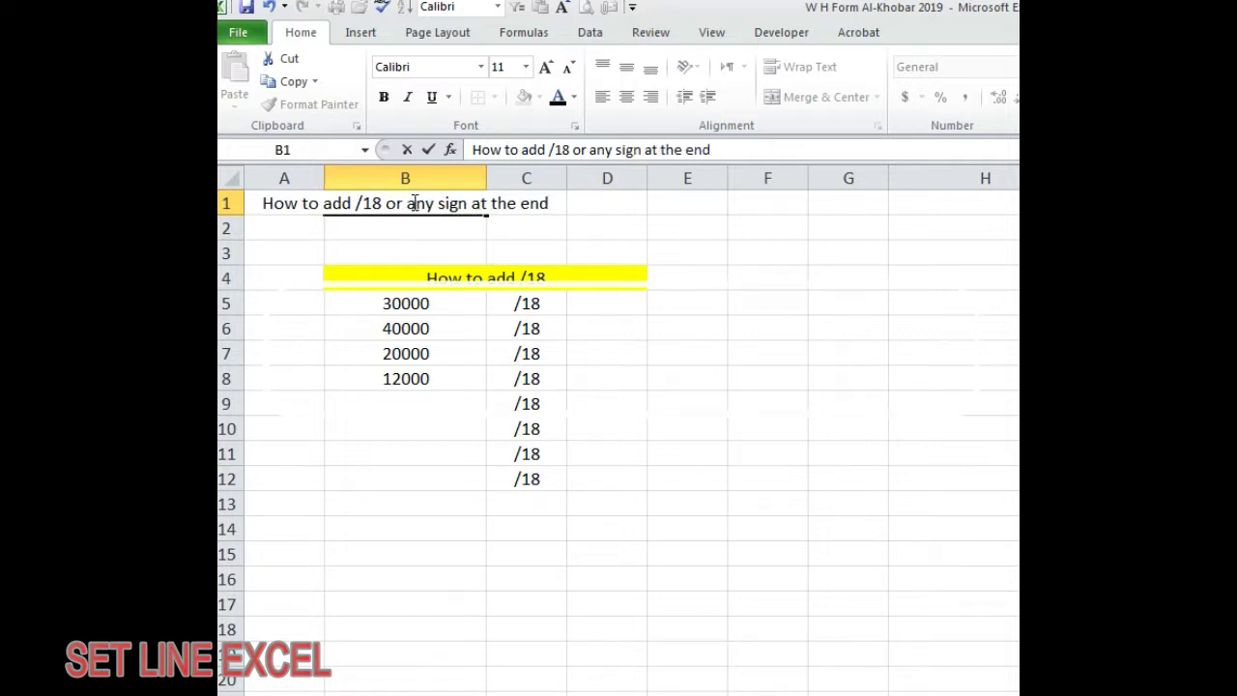
text( of n)
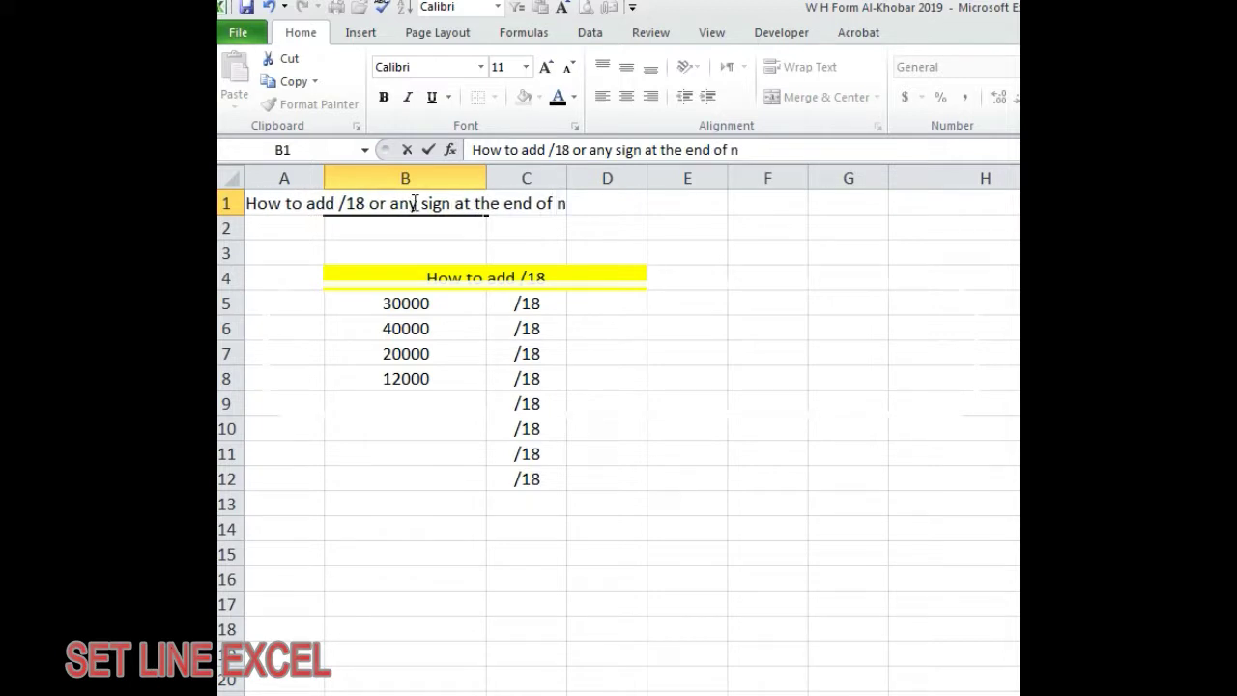
text(umbers )
text(this can be oftype of sighn)
key(BackSpace)
key(BackSpace)
text(n its up to you which one wyou w)
key(BackSpace)
key(BackSpace)
key(BackSpace)
key(BackSpace)
key(BackSpace)
key(BackSpace)
text(you wan)
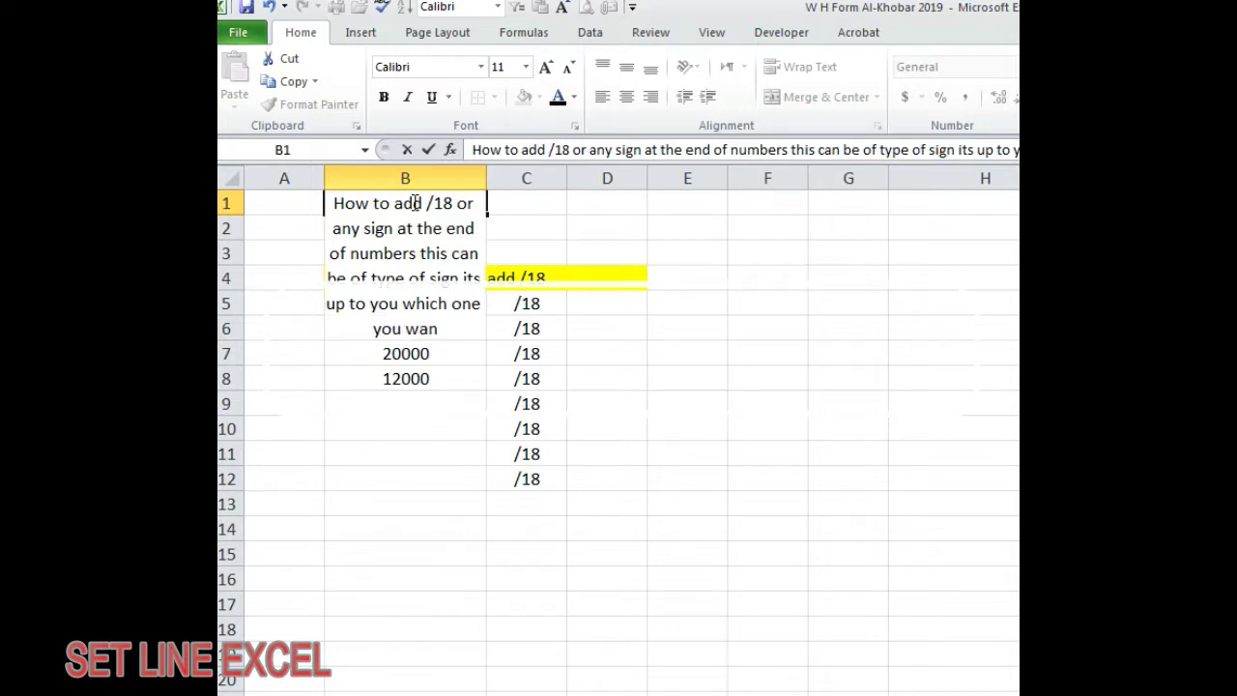
text(t to add at the end of)
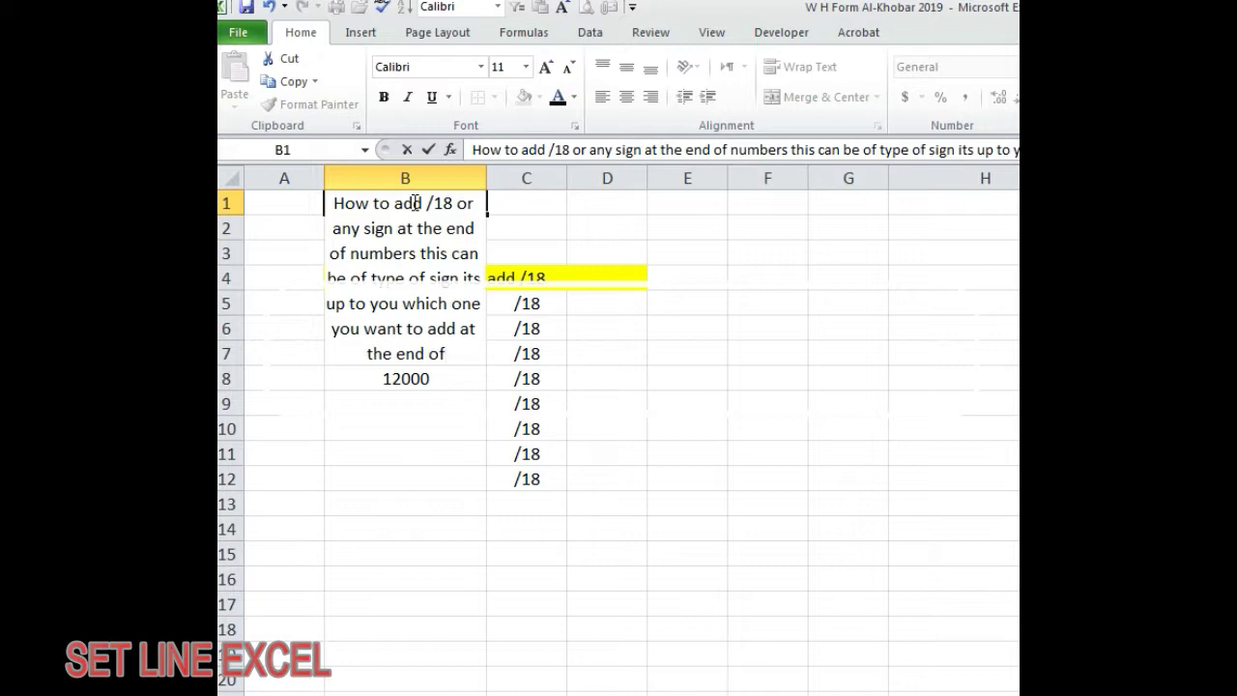
text( any numbers.)
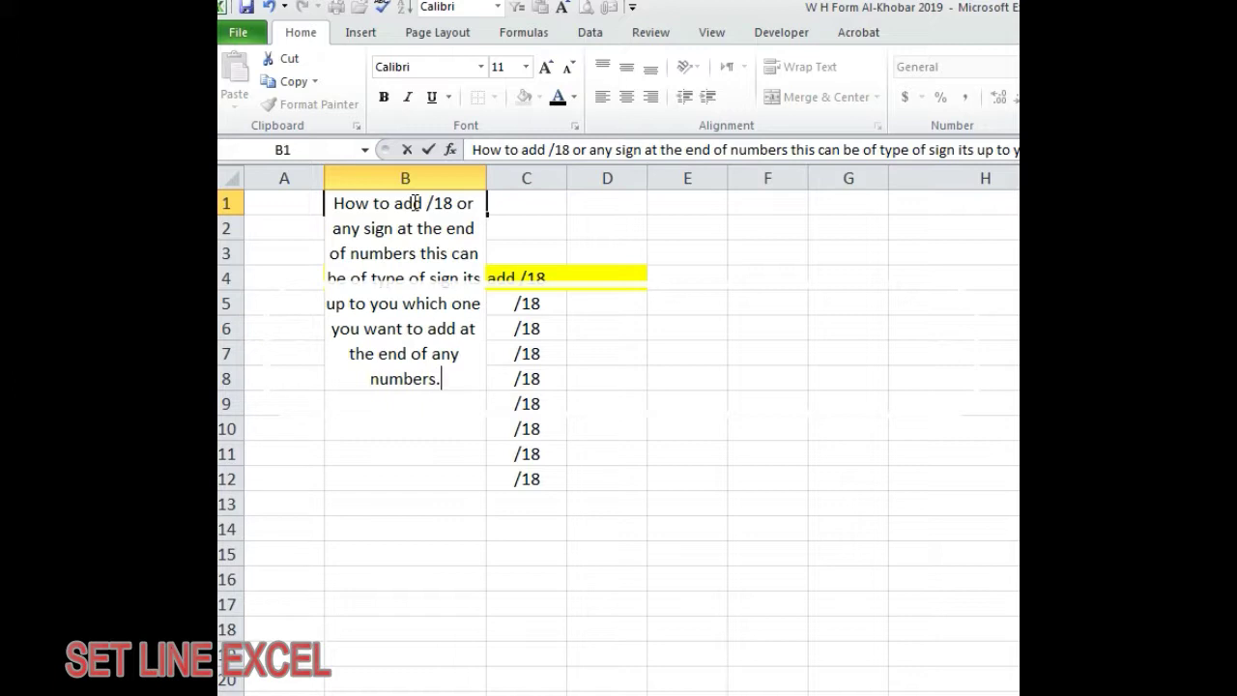
key(Return)
- Merge B1:H2 into one cell with top-aligned, wrapped, left-aligned text
click(447, 202)
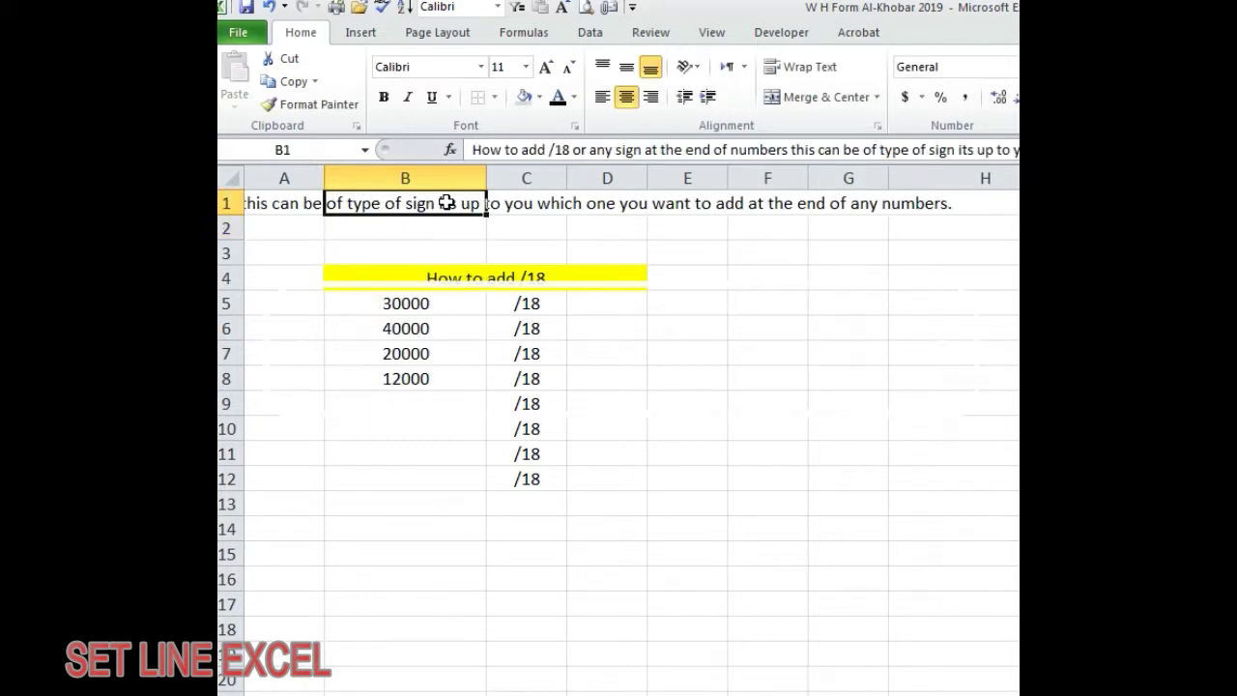
click(625, 95)
click(795, 398)
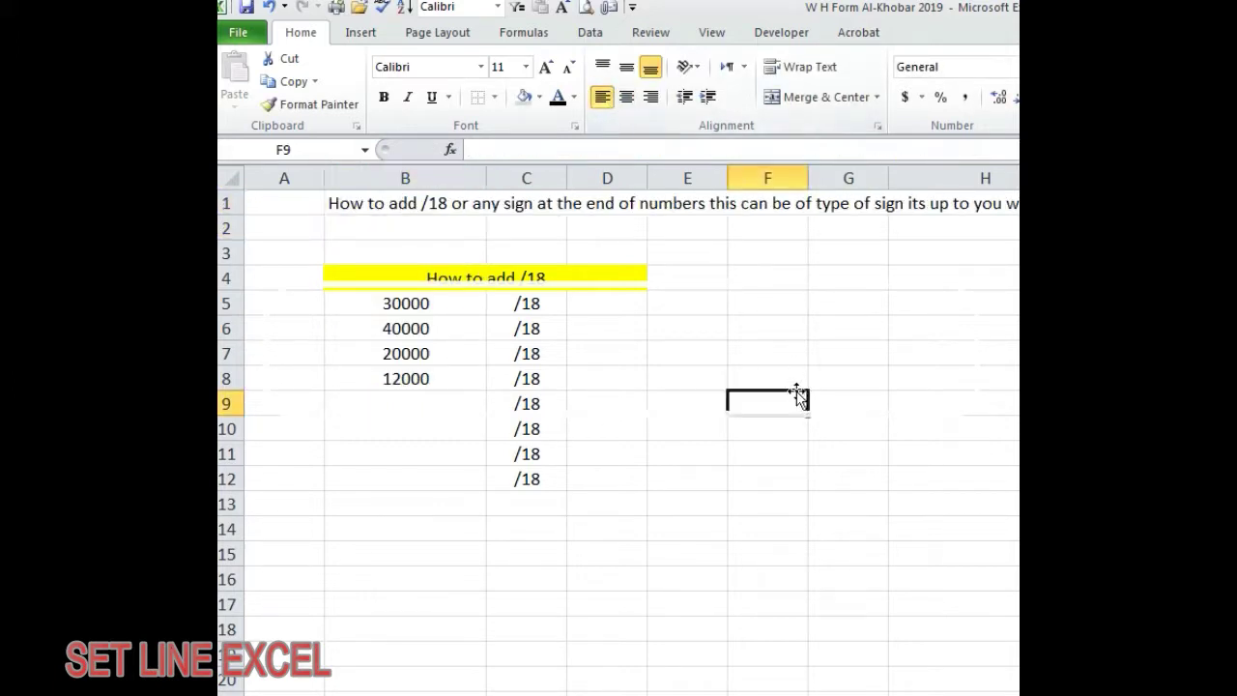
drag(382, 206, 984, 231)
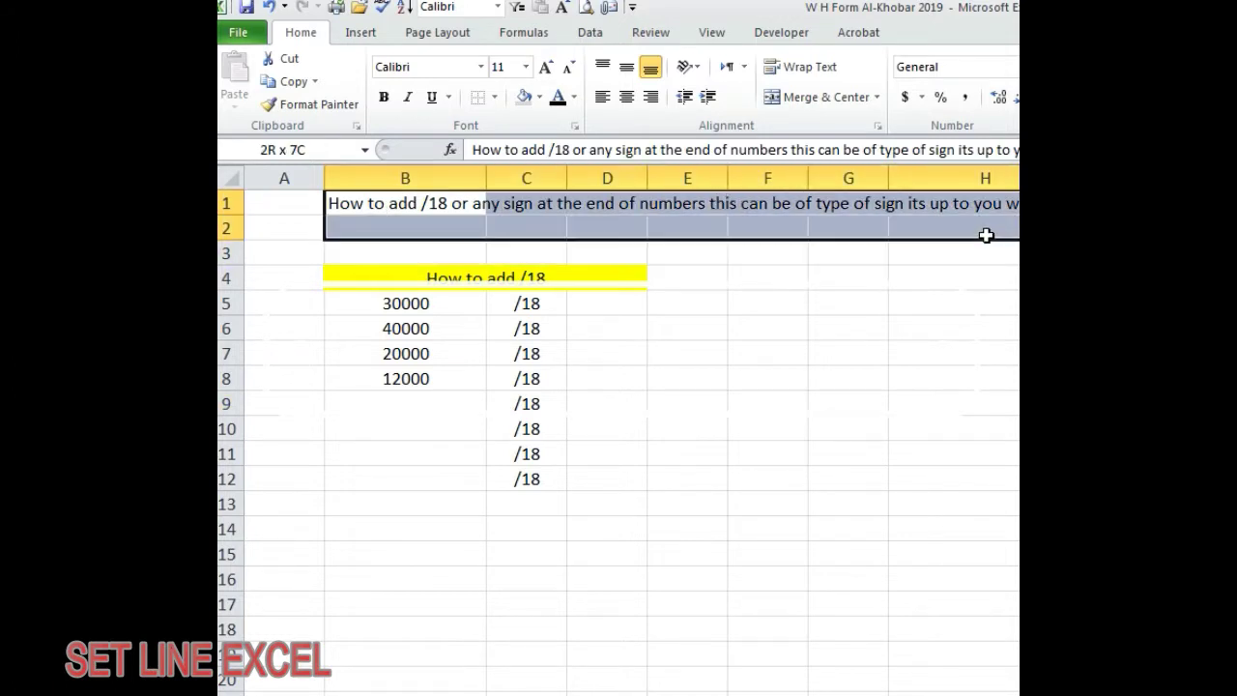
click(783, 99)
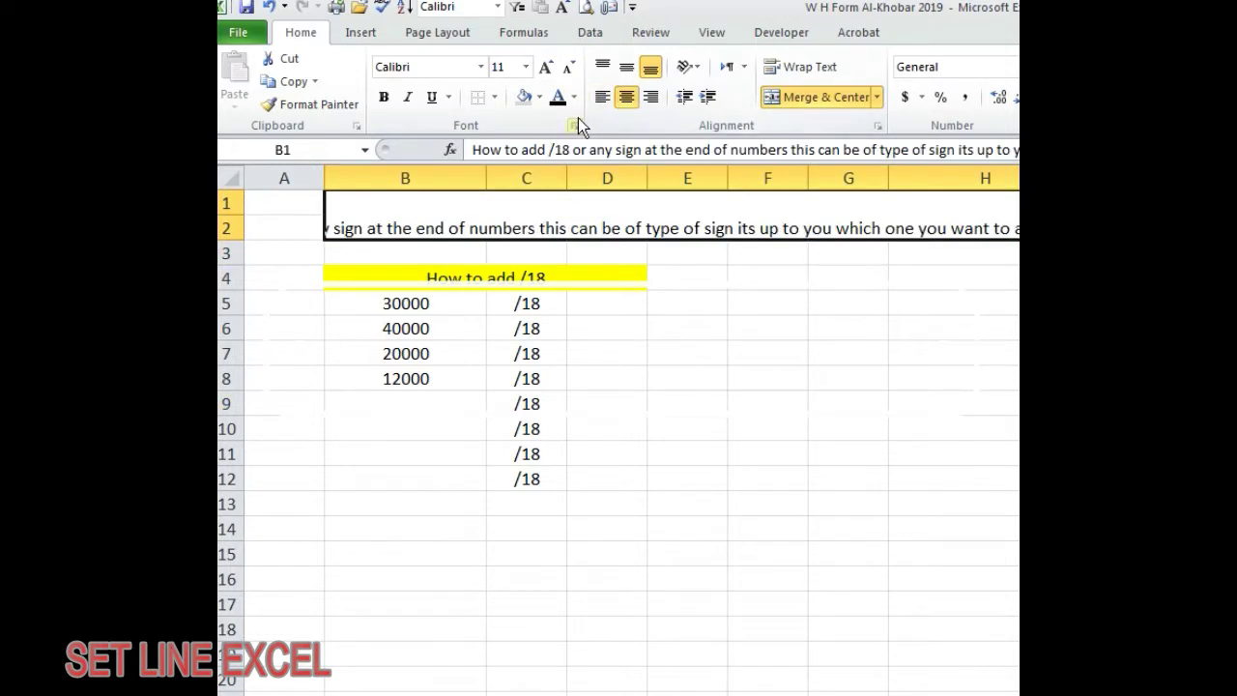
click(603, 70)
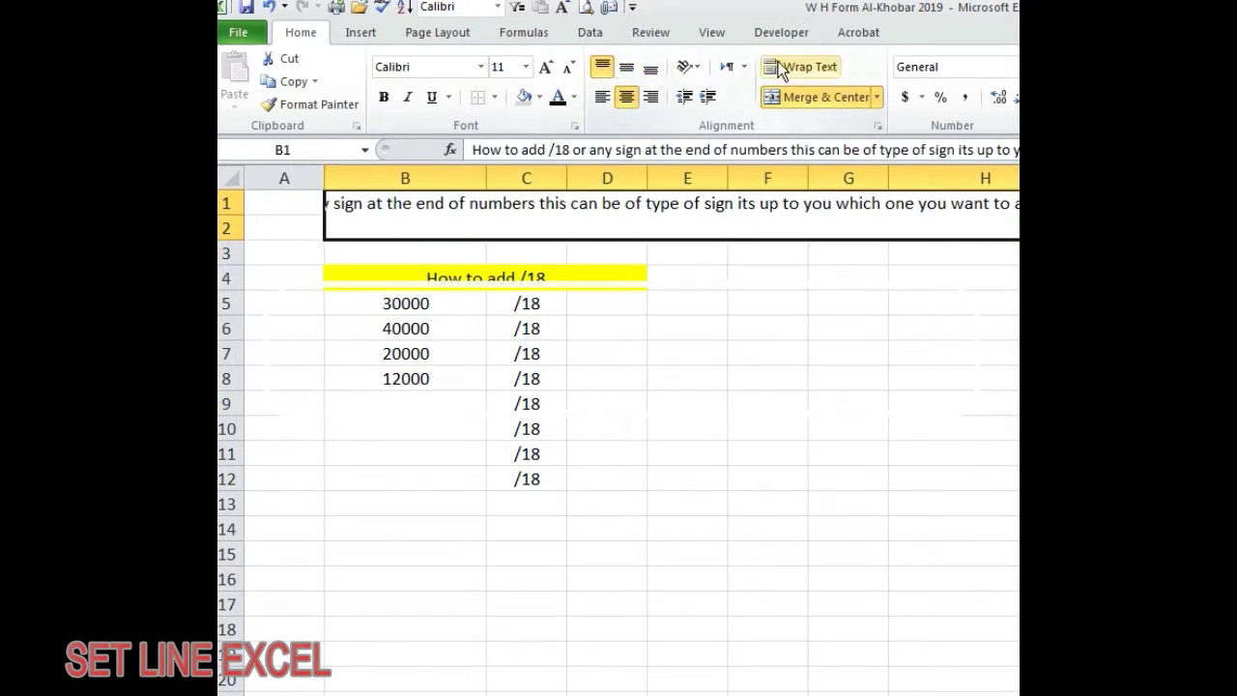
click(780, 70)
click(610, 102)
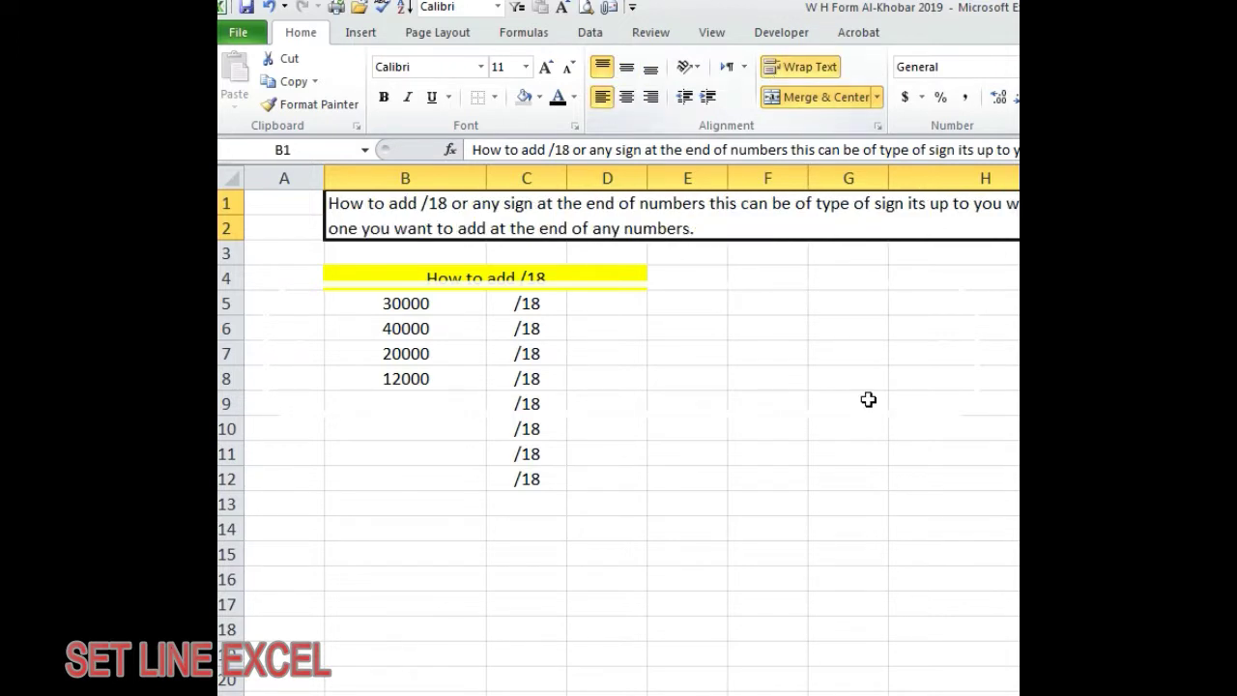
click(868, 399)
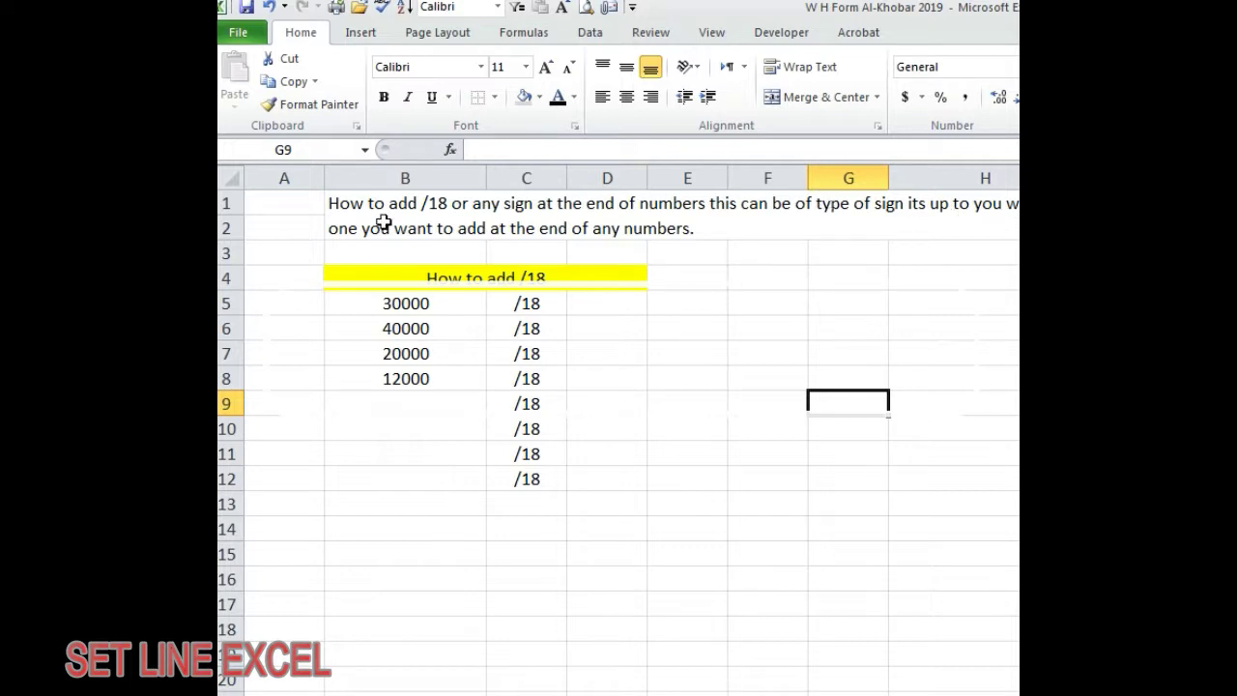
- Insert 'any' before 'type' so the note reads 'any type of sign'
click(342, 203)
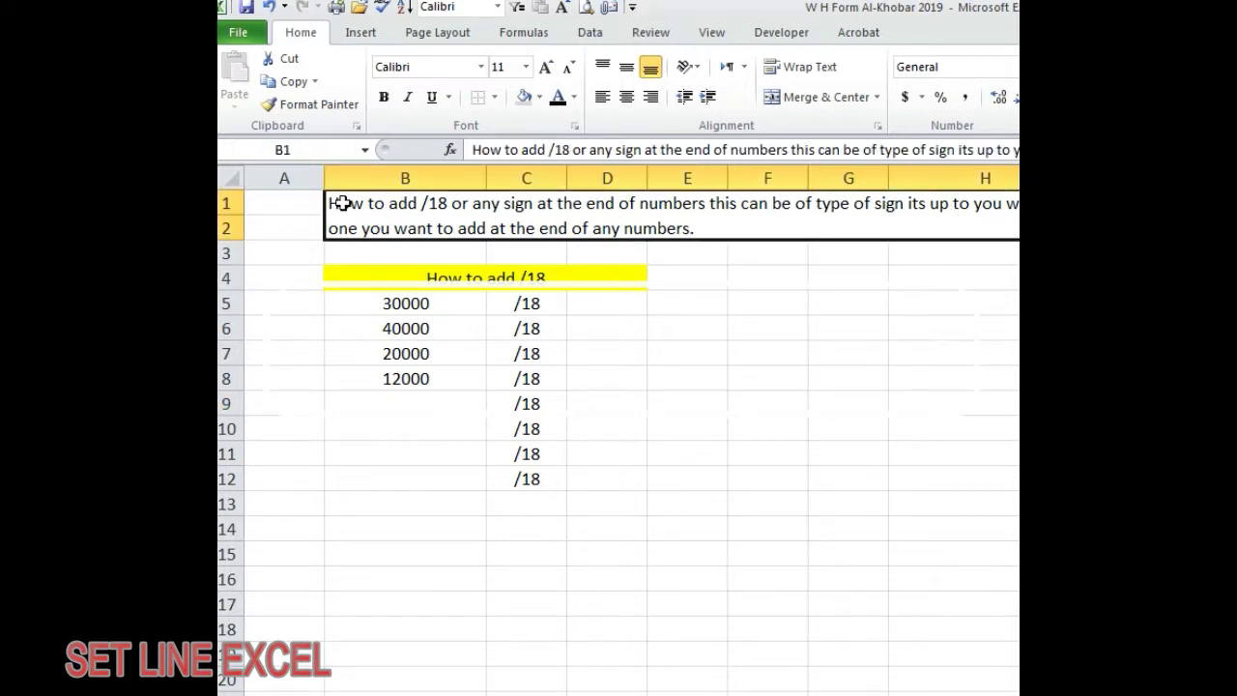
click(883, 152)
text(any)
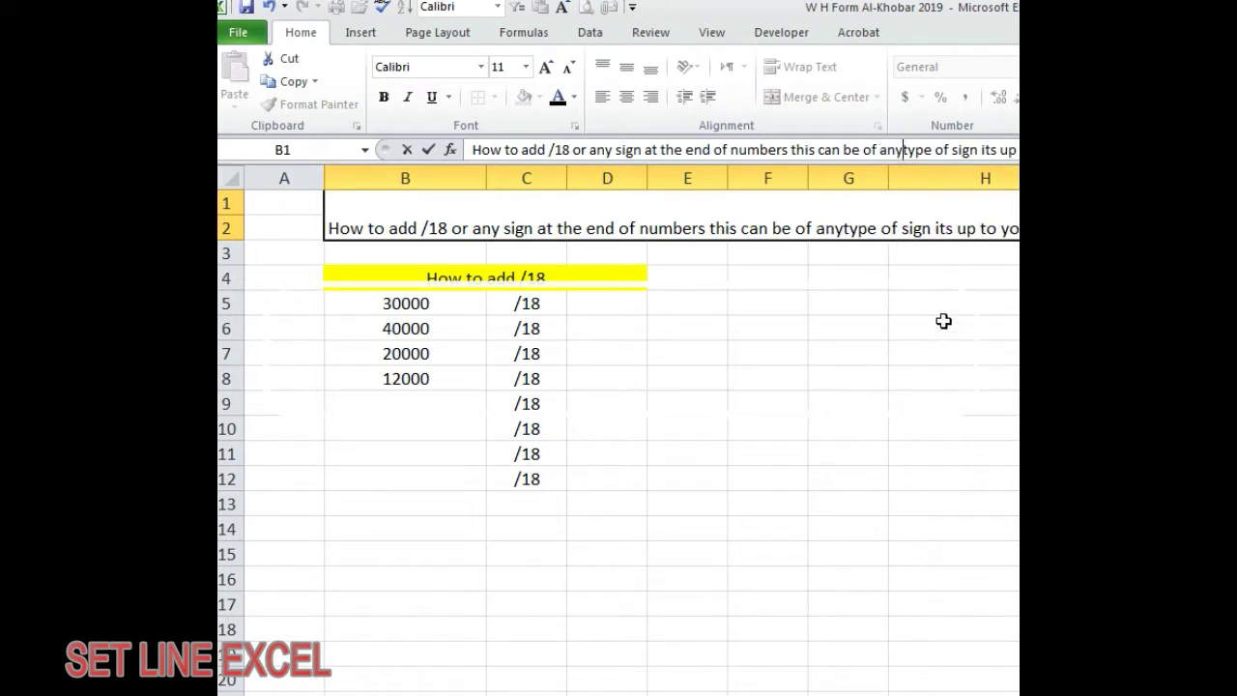
click(893, 447)
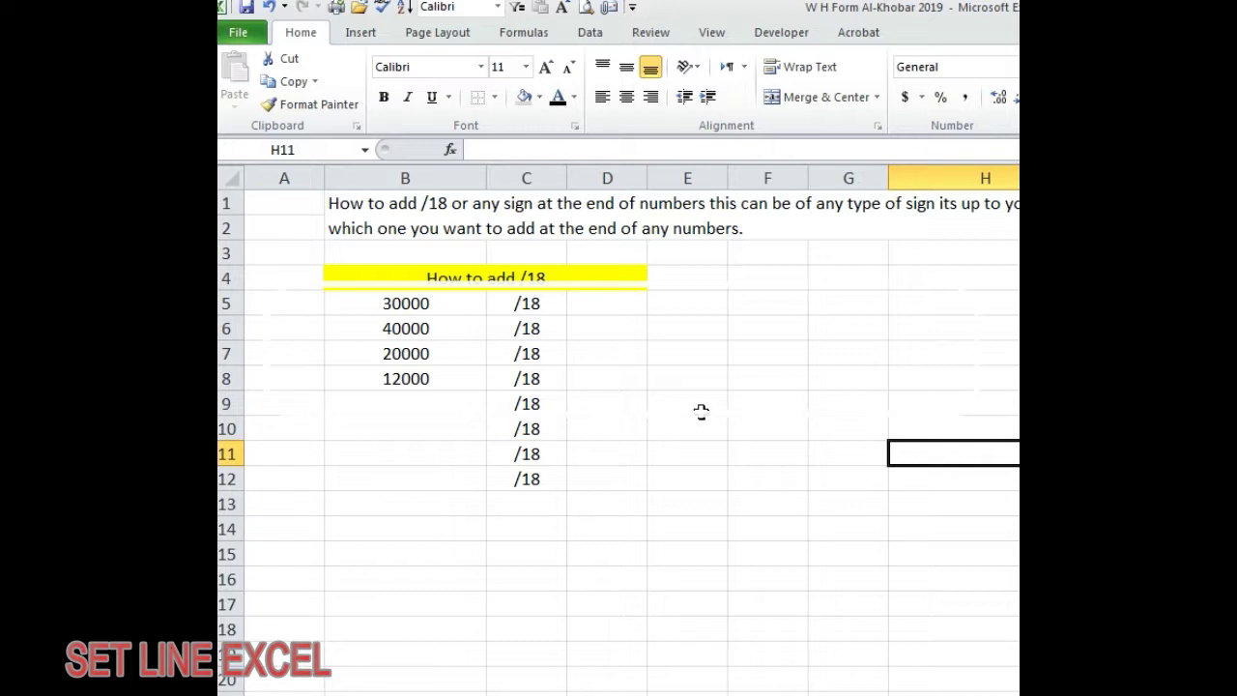
- Extend the 30000, 40000 pattern down column B to fill B5:B12 up to 100000
drag(443, 302, 440, 375)
drag(530, 299, 526, 425)
drag(454, 350, 455, 371)
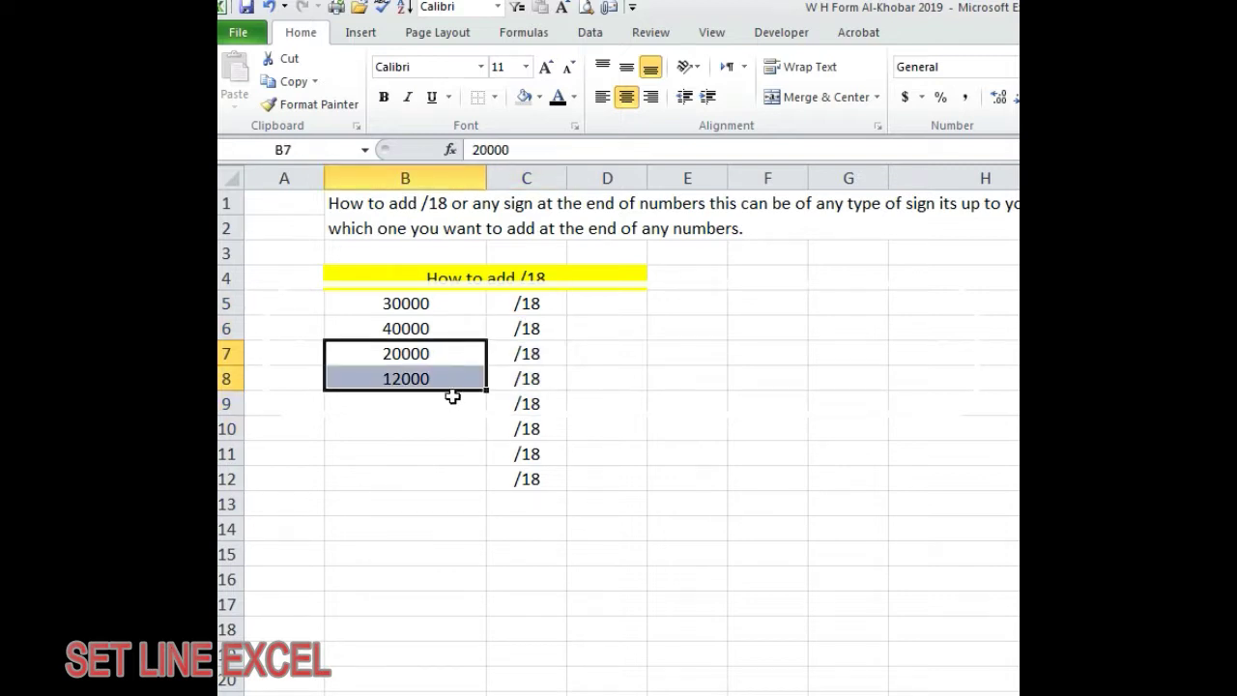
click(424, 330)
drag(420, 301, 421, 319)
drag(487, 340, 484, 489)
click(704, 522)
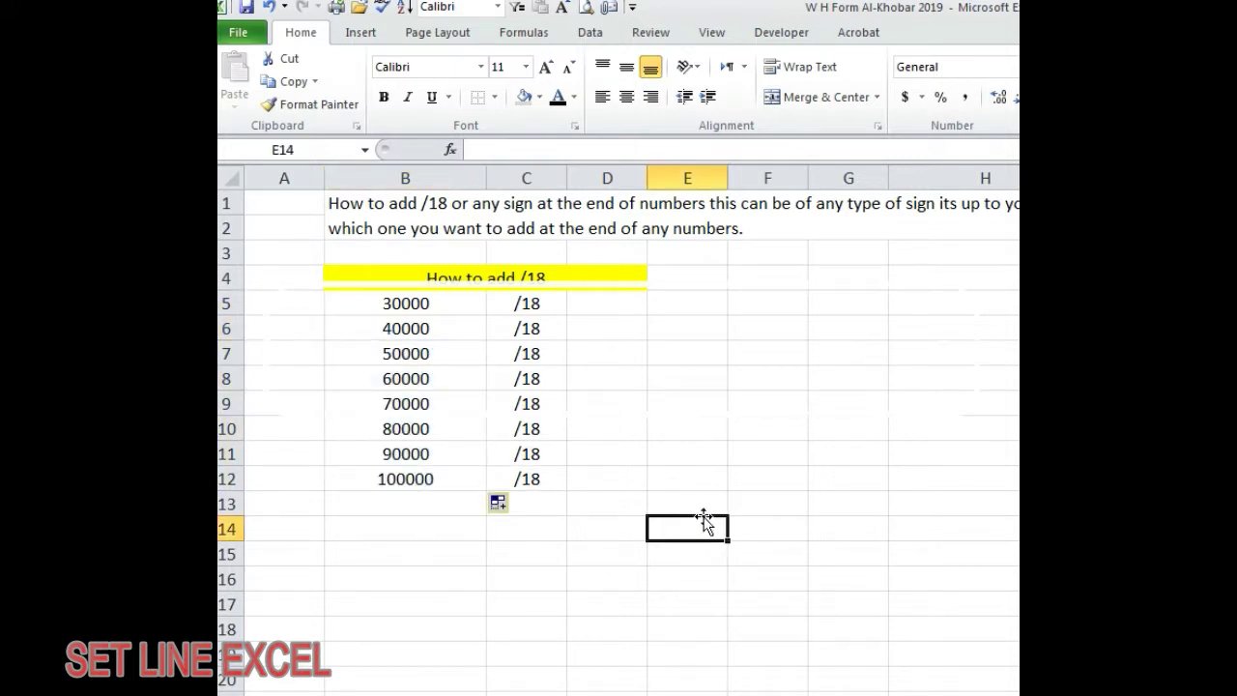
click(682, 307)
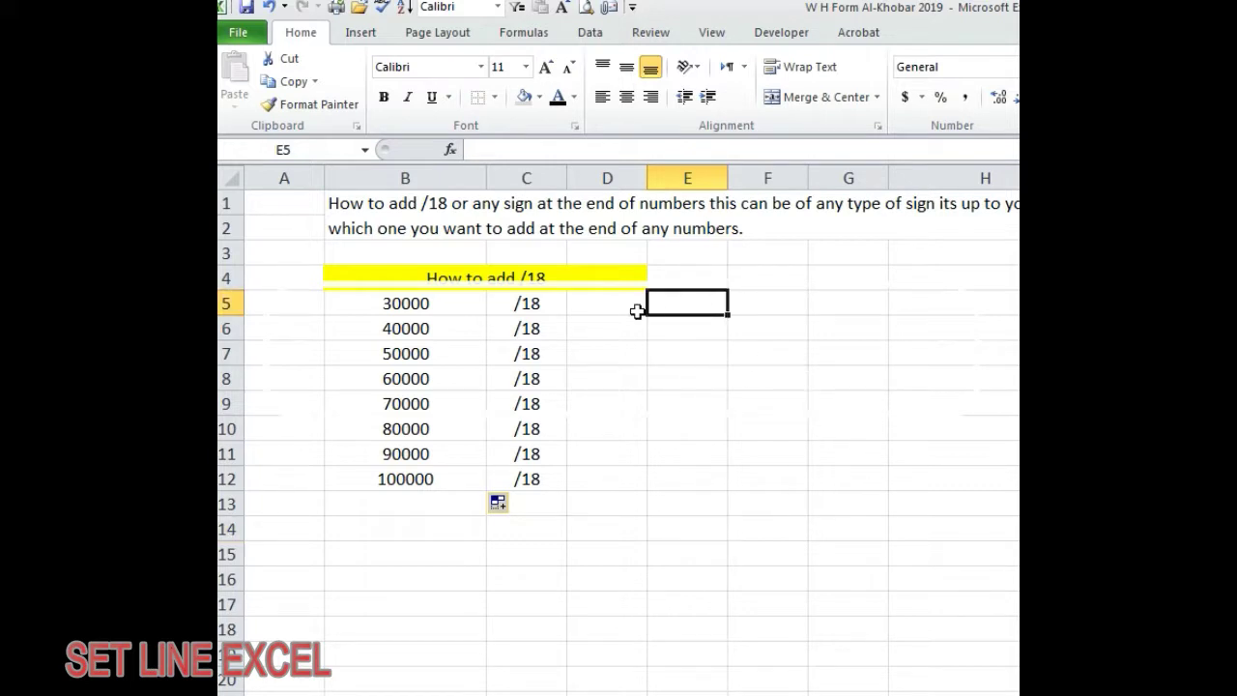
click(704, 253)
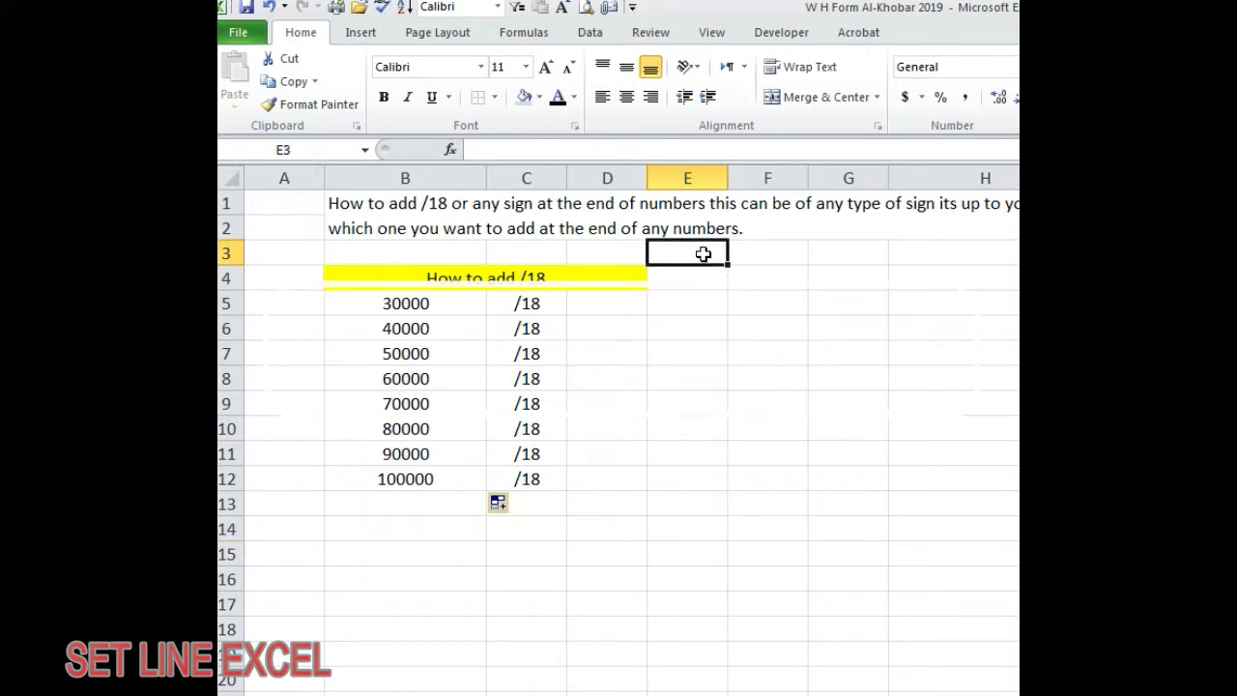
- Type the note 'follow these steps' in cell B15
click(379, 548)
text(follow these st)
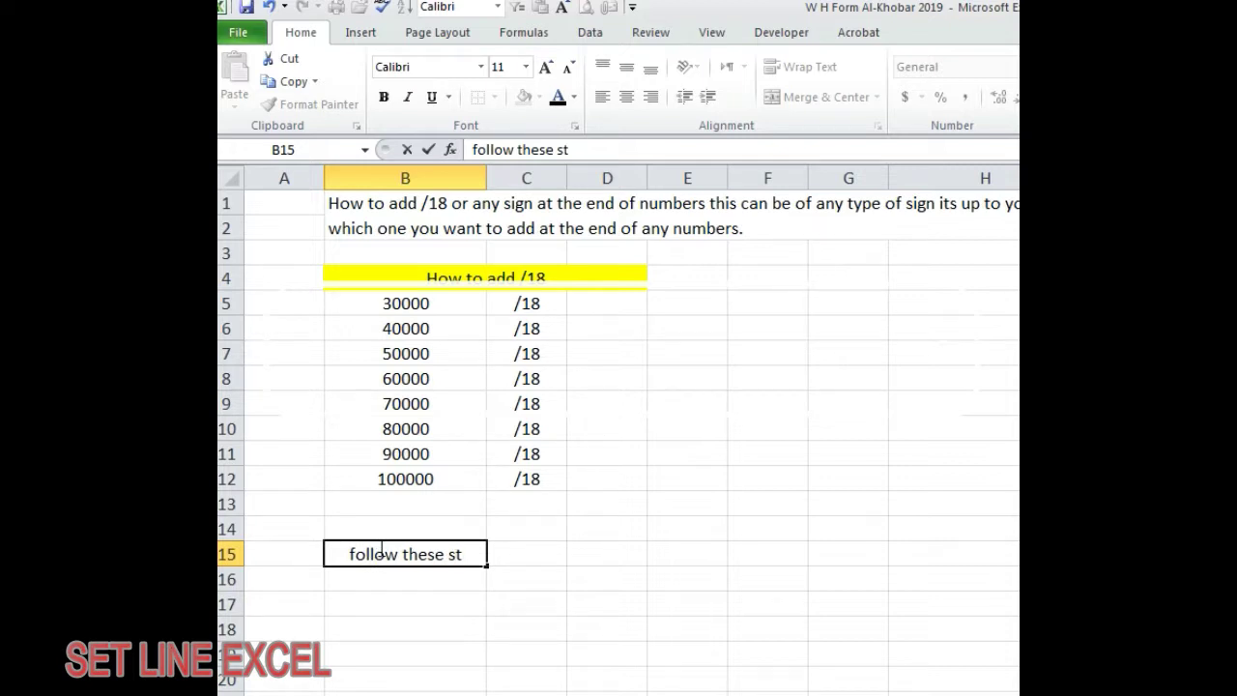
text(eps)
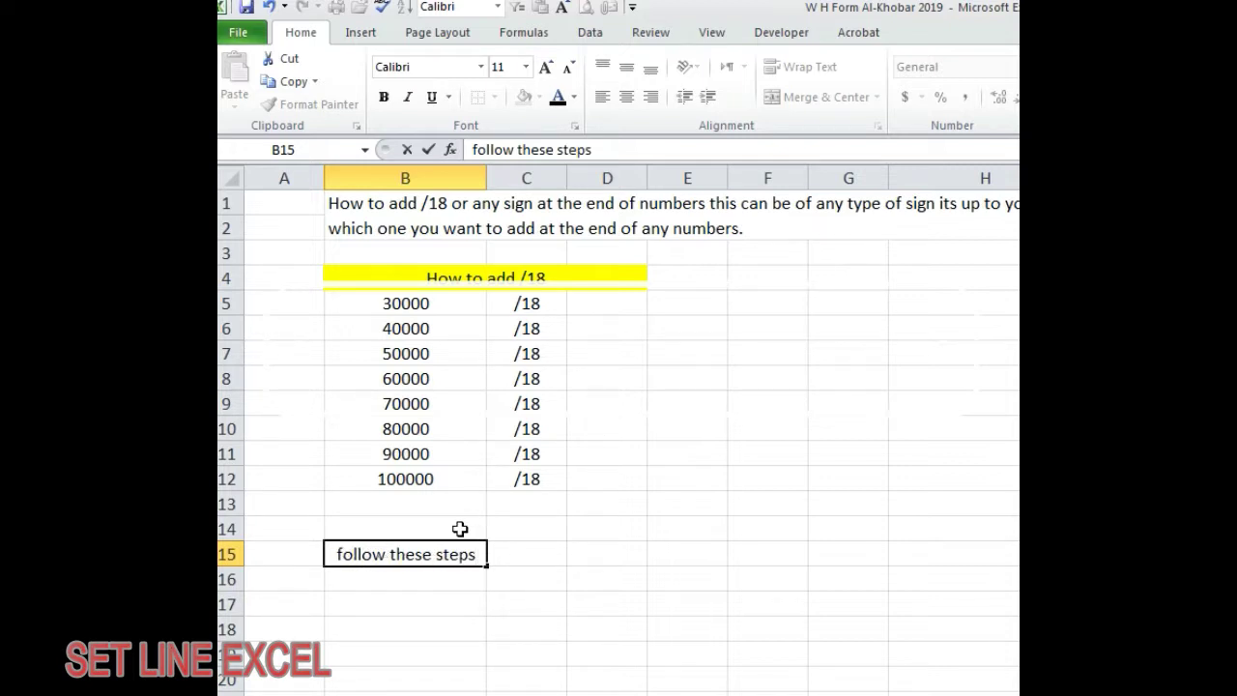
click(633, 471)
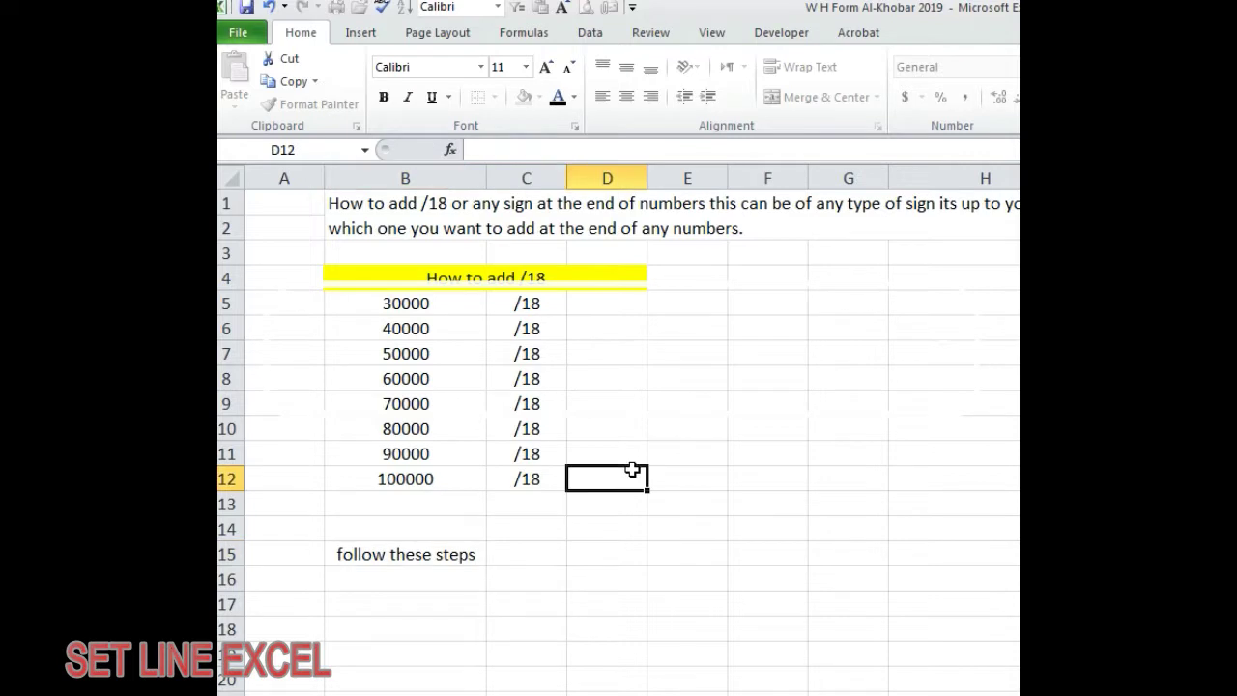
- Enter =CONCATENATE(B5,C5) in cell E5
click(661, 308)
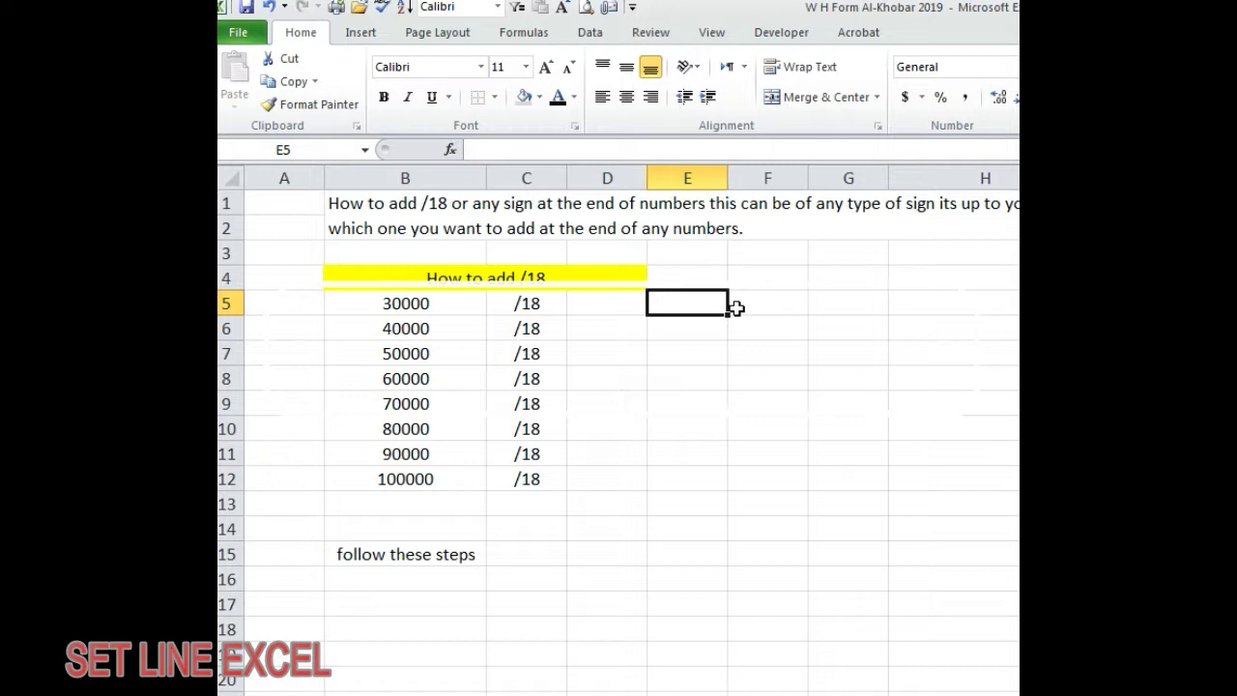
text(=)
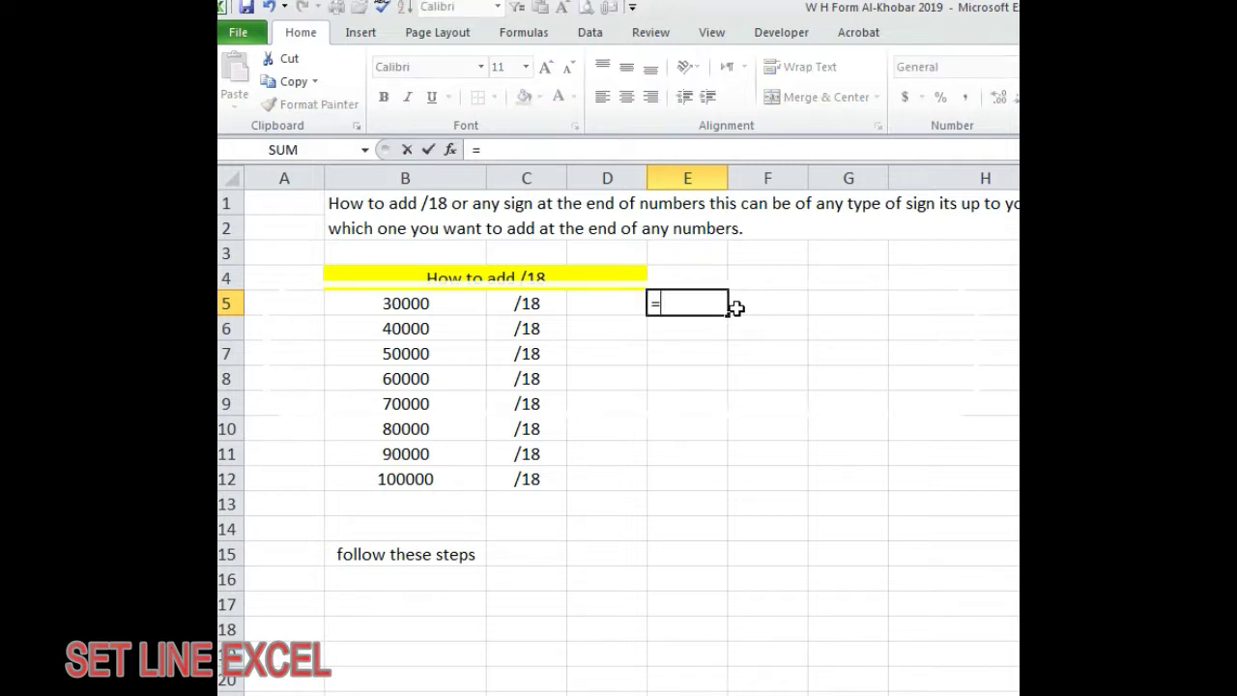
text(c)
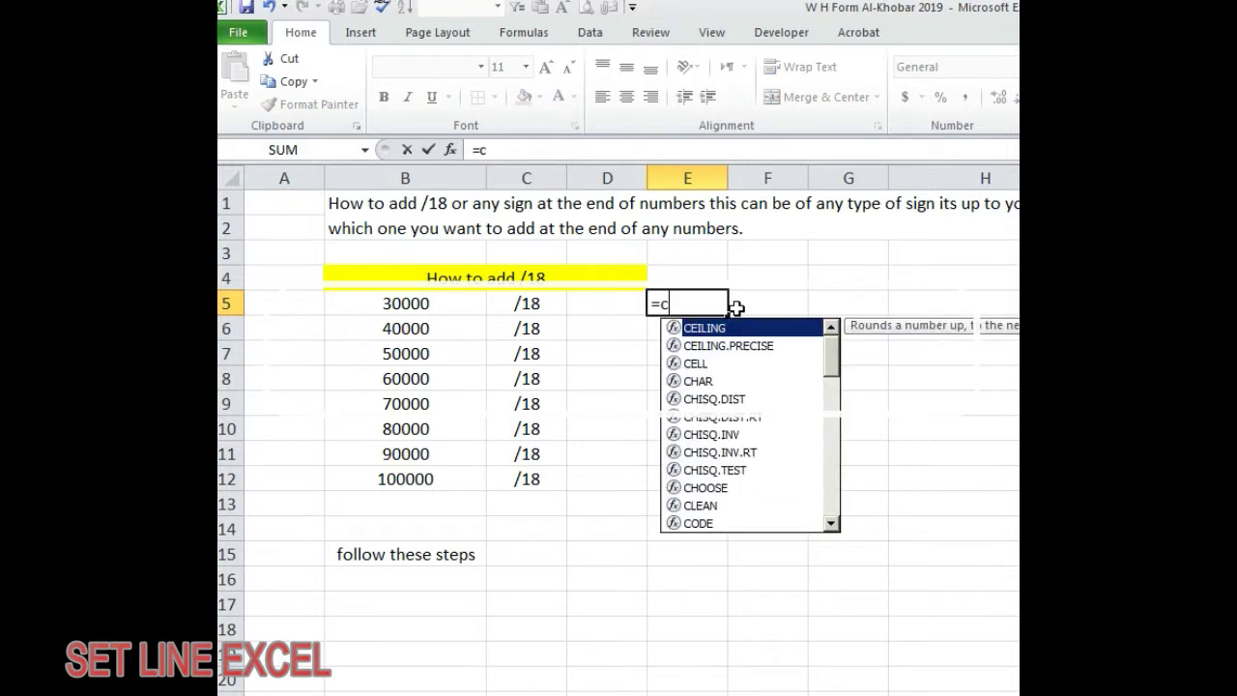
text(o)
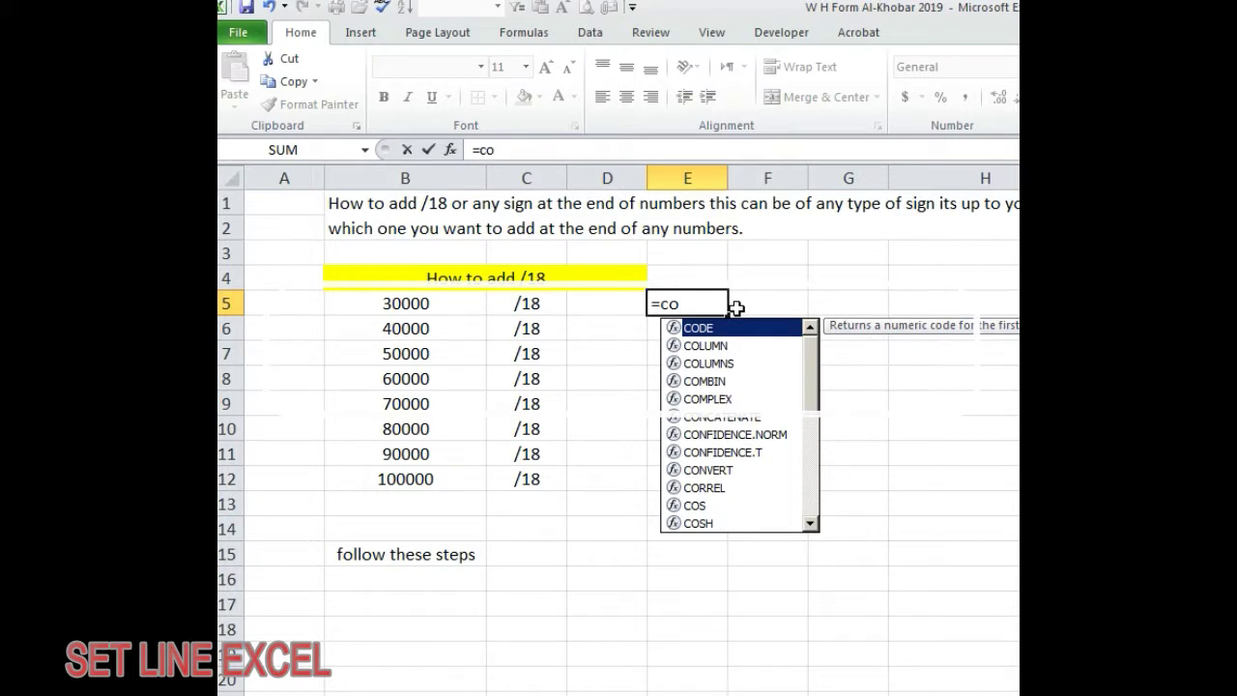
text(ncatenate)
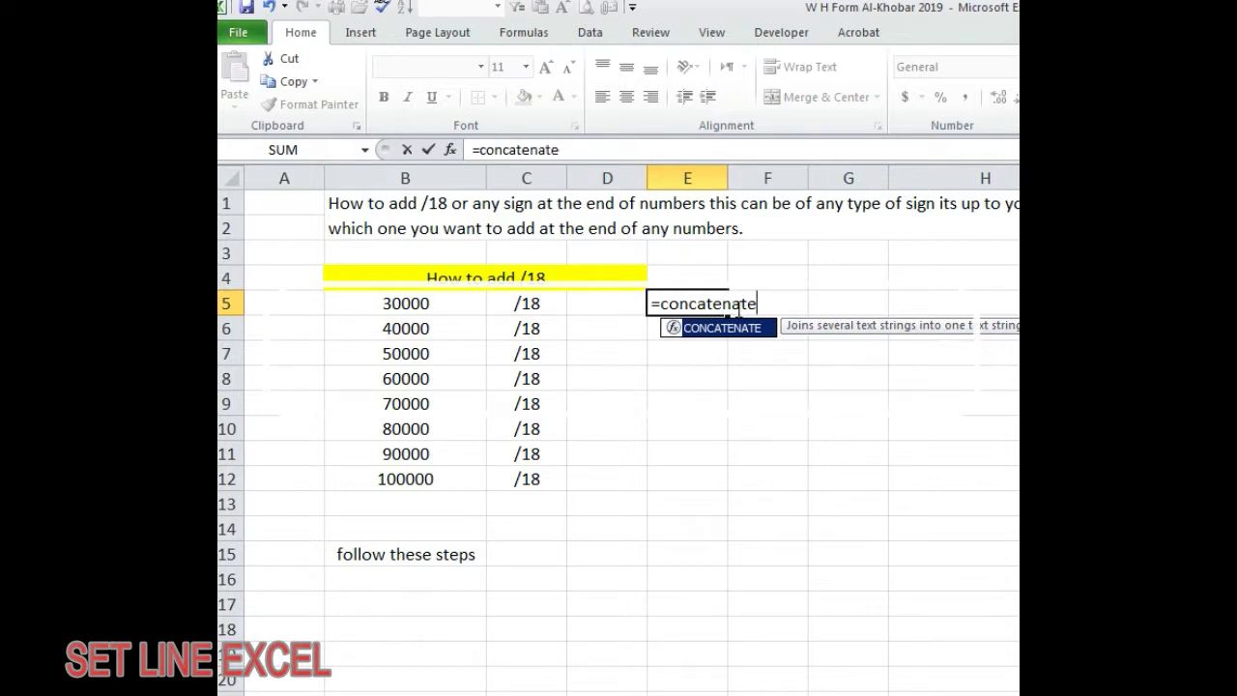
text(()
click(416, 305)
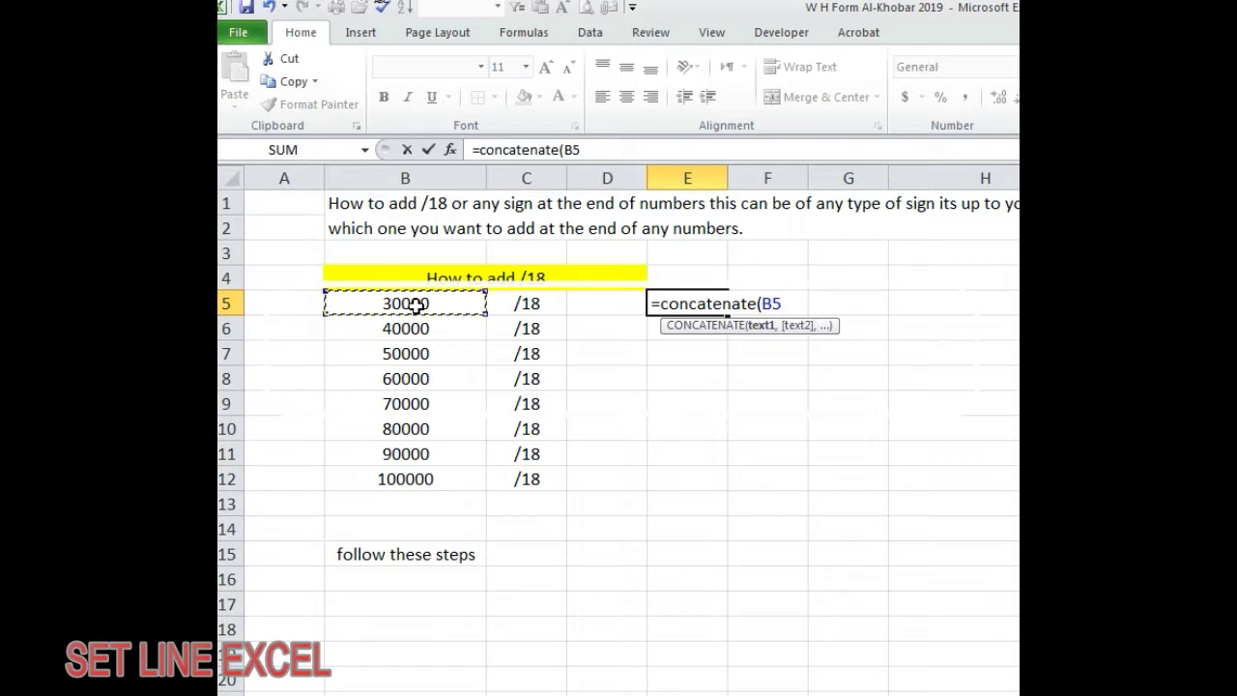
text(,)
click(538, 302)
text())
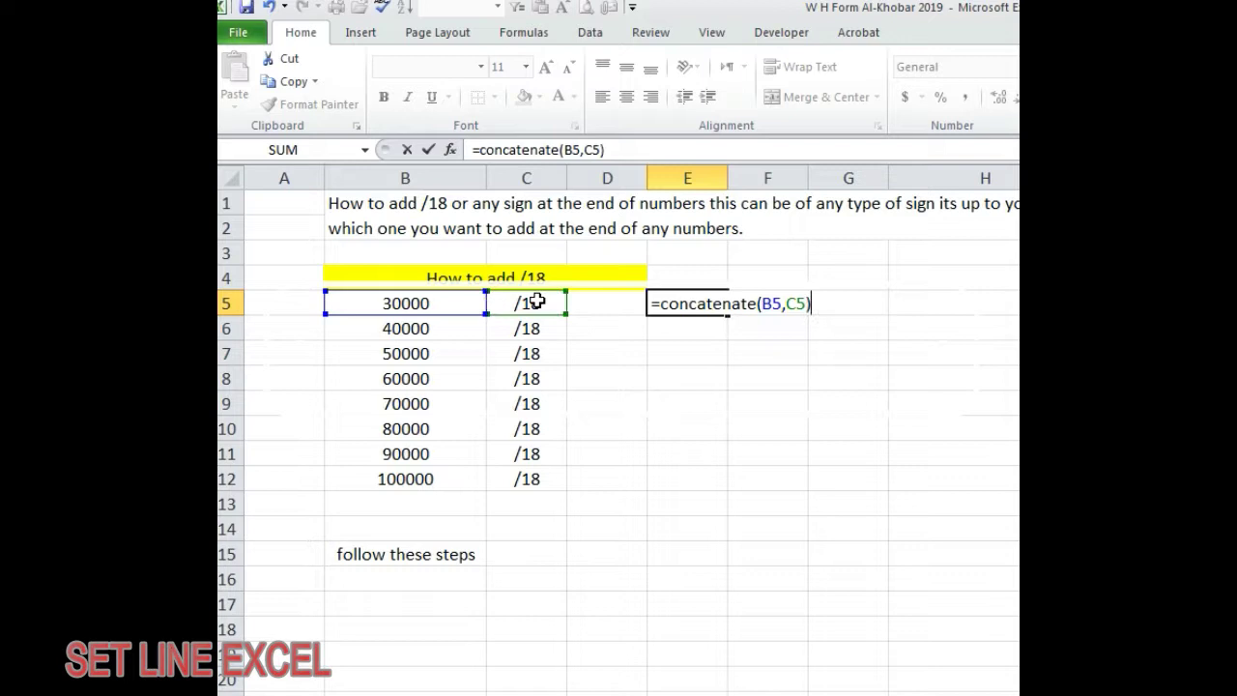
key(Return)
- Copy the E5 formula down to E12 and widen column E to fit 100000/18
click(702, 302)
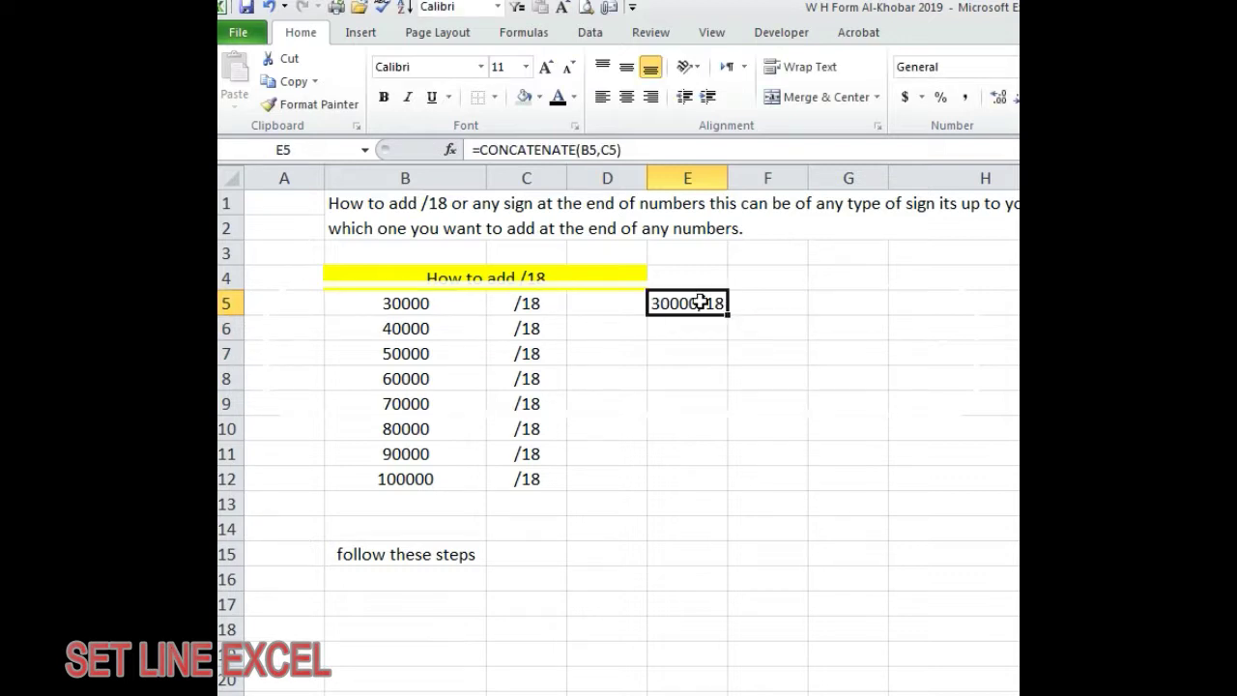
drag(727, 315, 723, 490)
click(938, 387)
drag(726, 173, 741, 173)
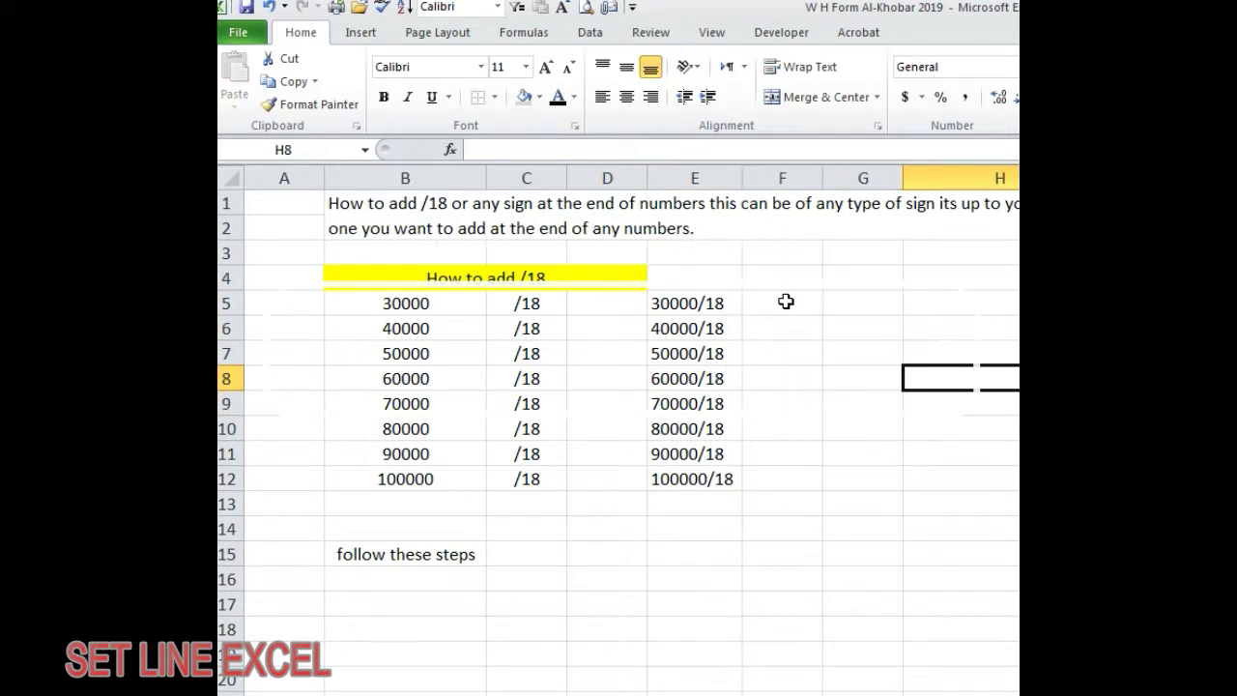
click(524, 309)
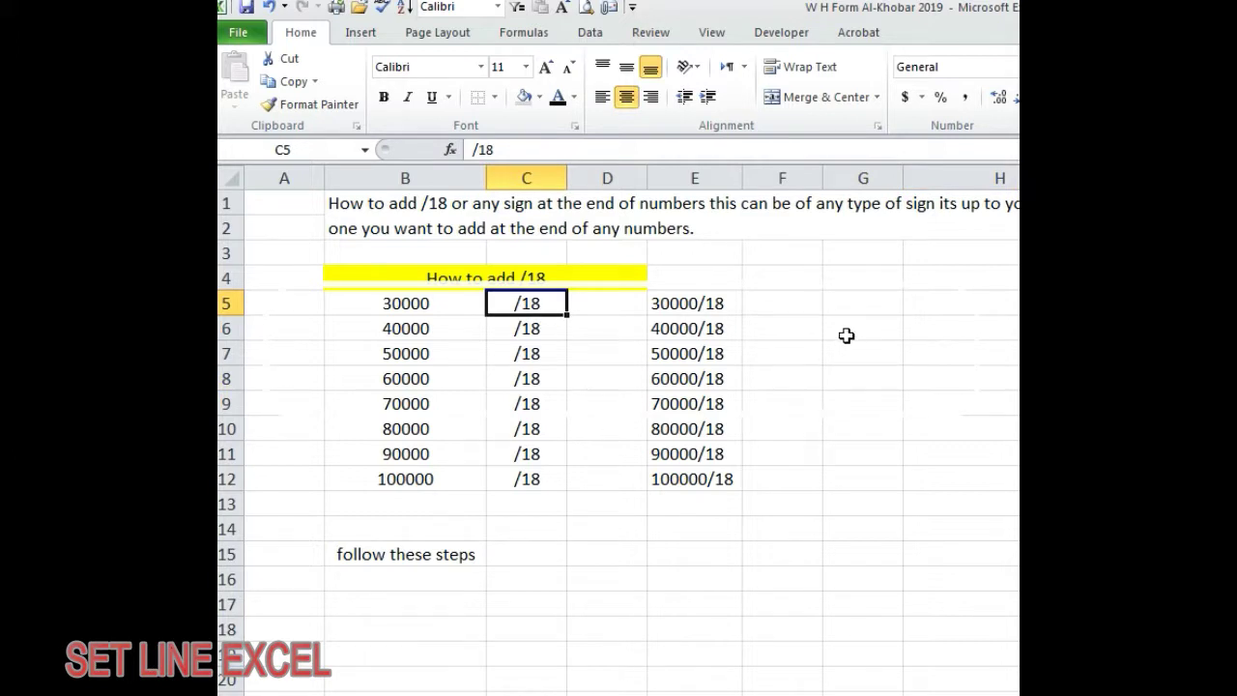
- Write closing notes in D15:D17 about changing the sign at the end of numbers, e.g. @
click(589, 560)
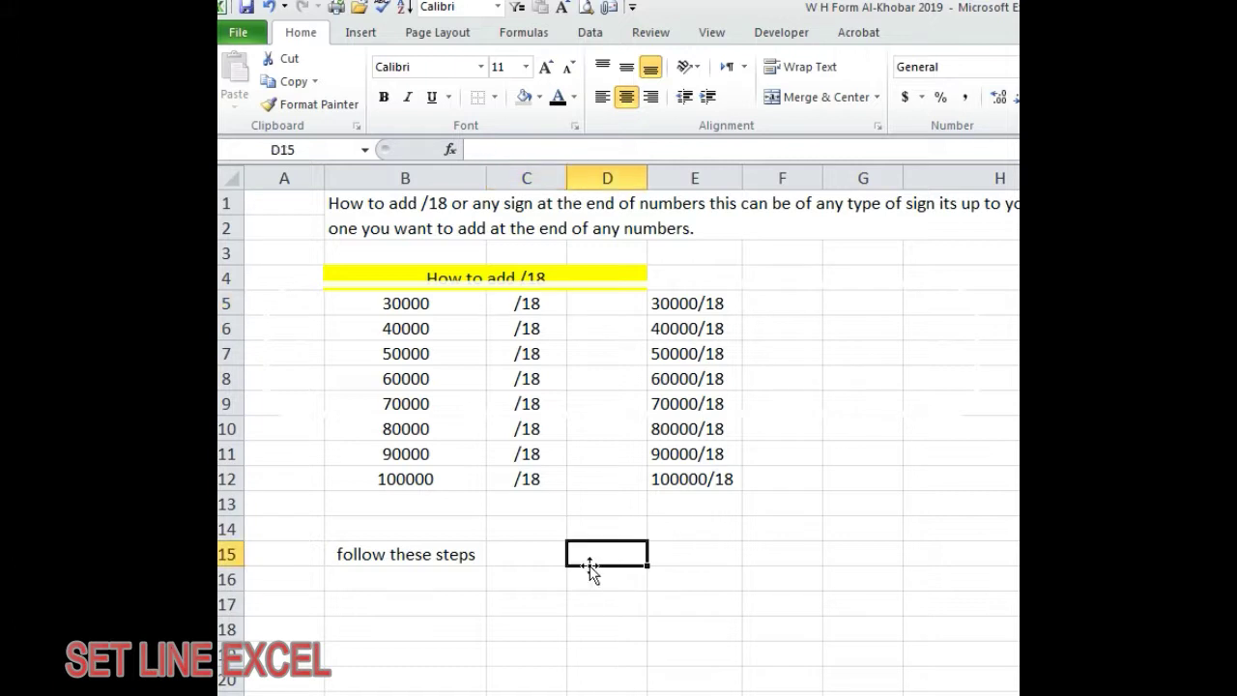
text(Now is)
text(ts up)
text(you)
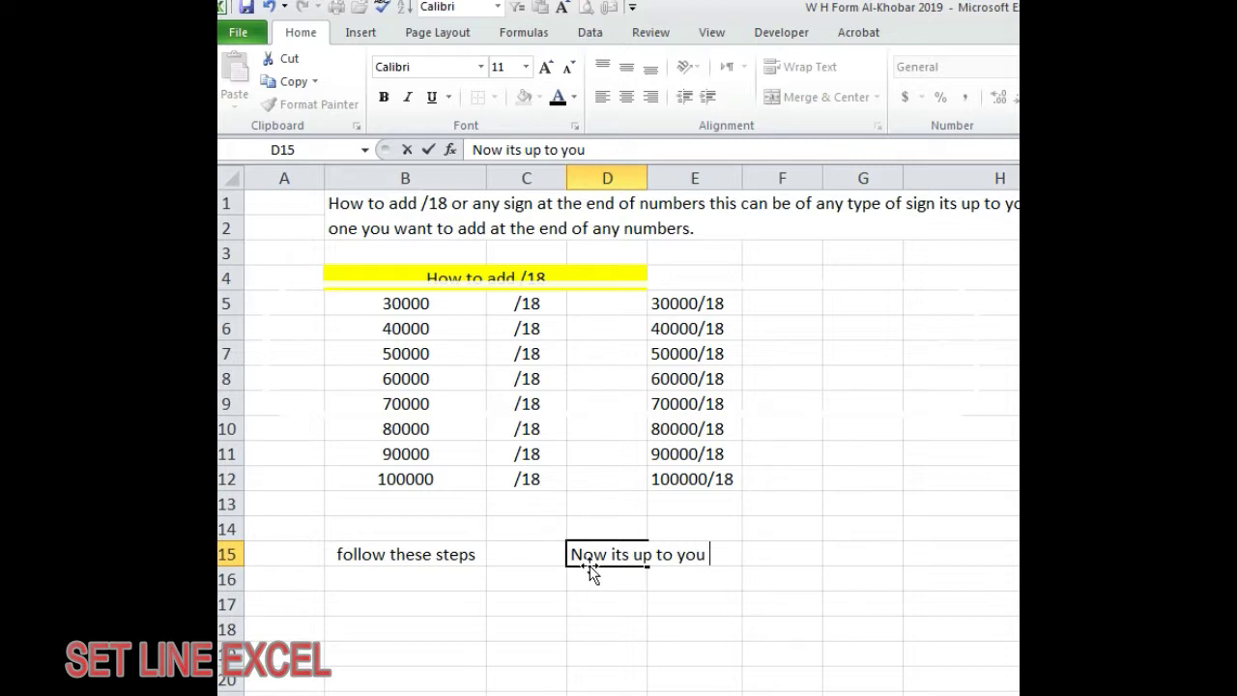
text(can chage the )
text(sign)
text( whichone you want to ad)
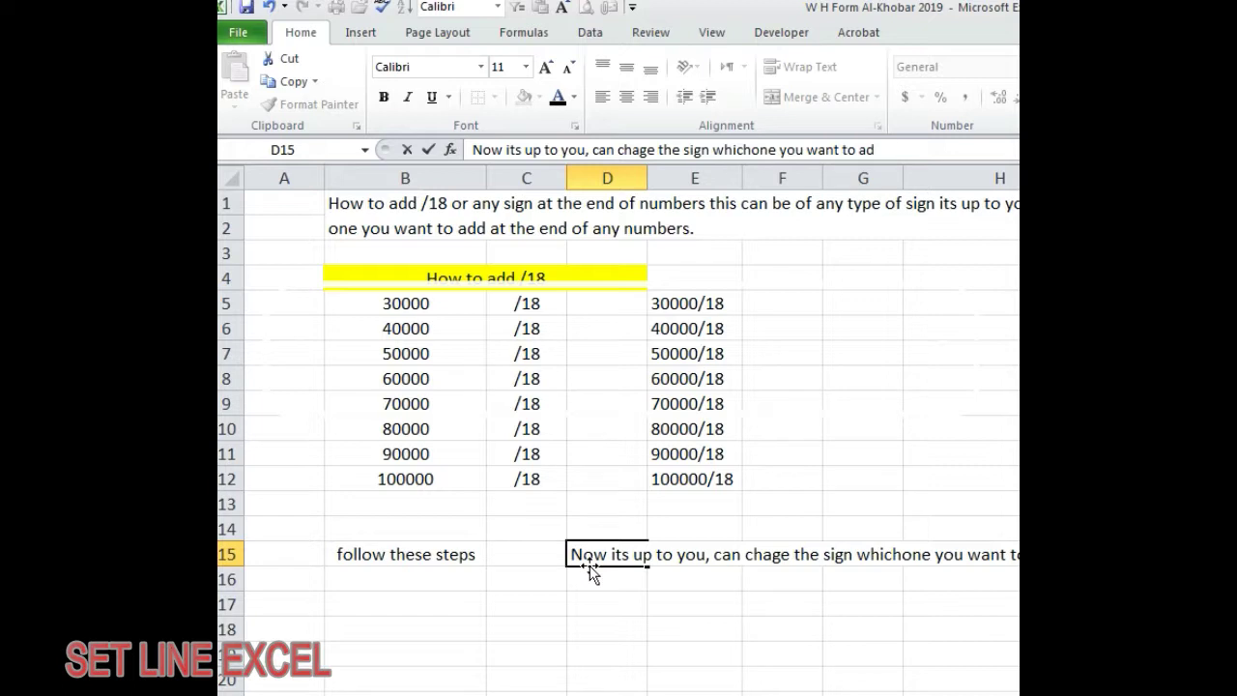
key(Return)
text(the end of numbers)
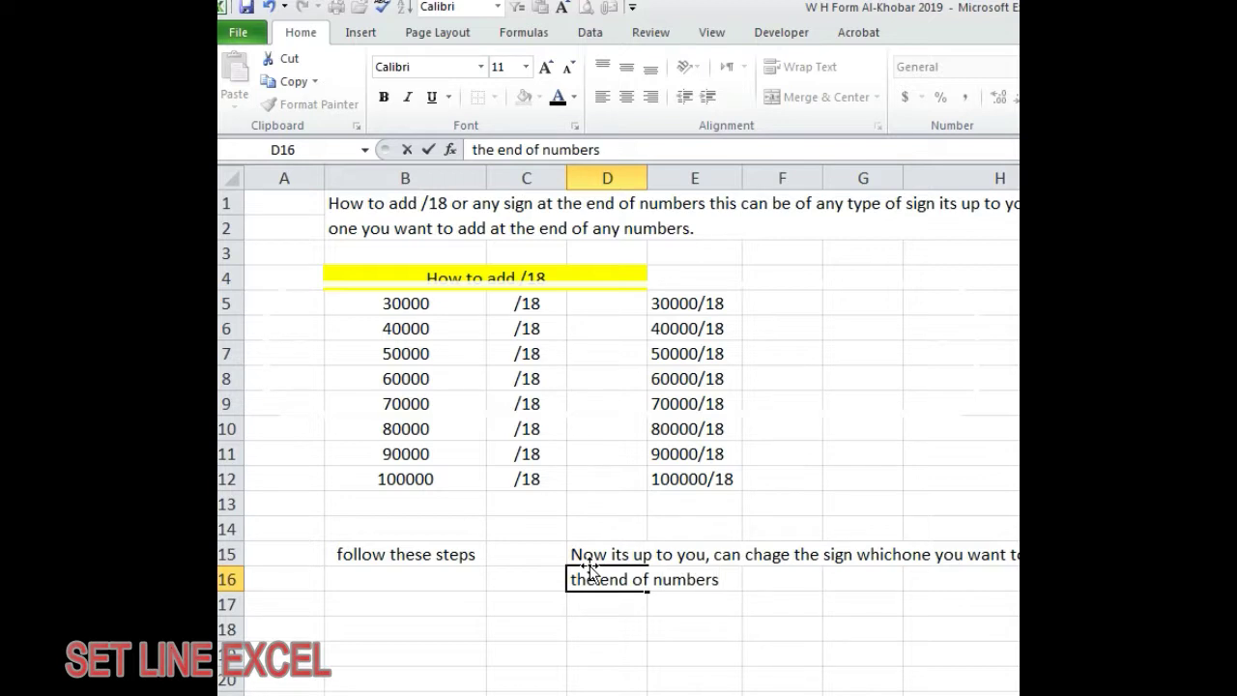
key(Return)
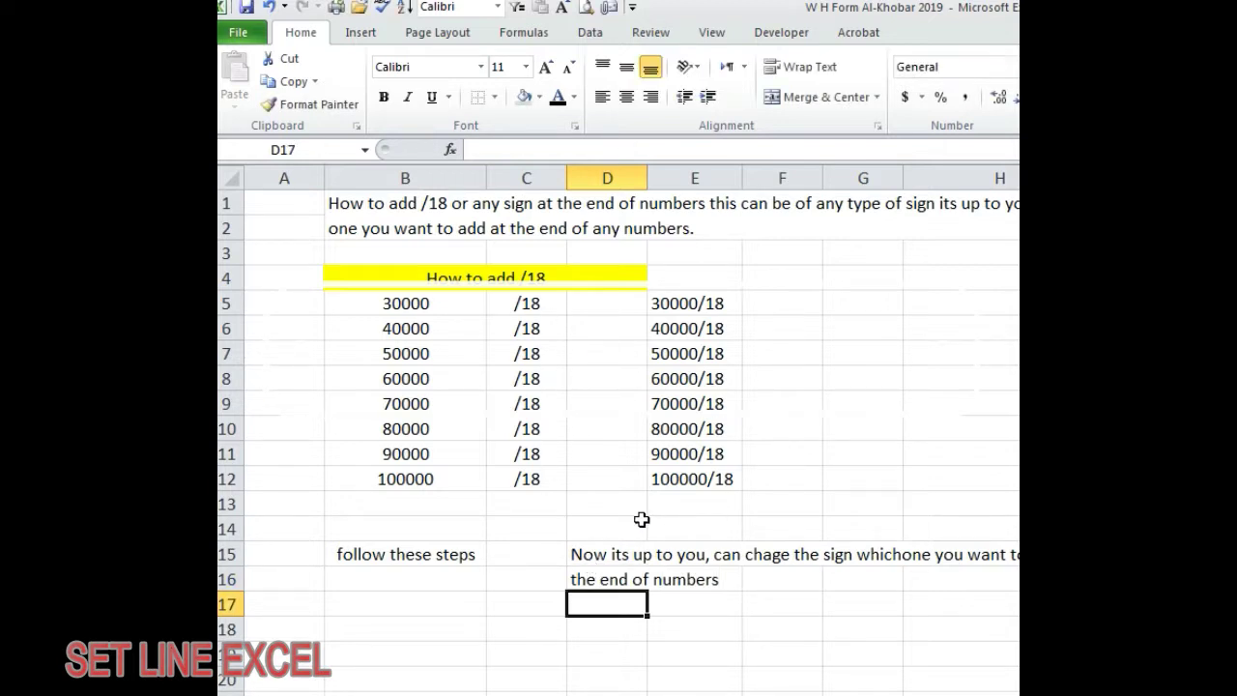
text(this can be as)
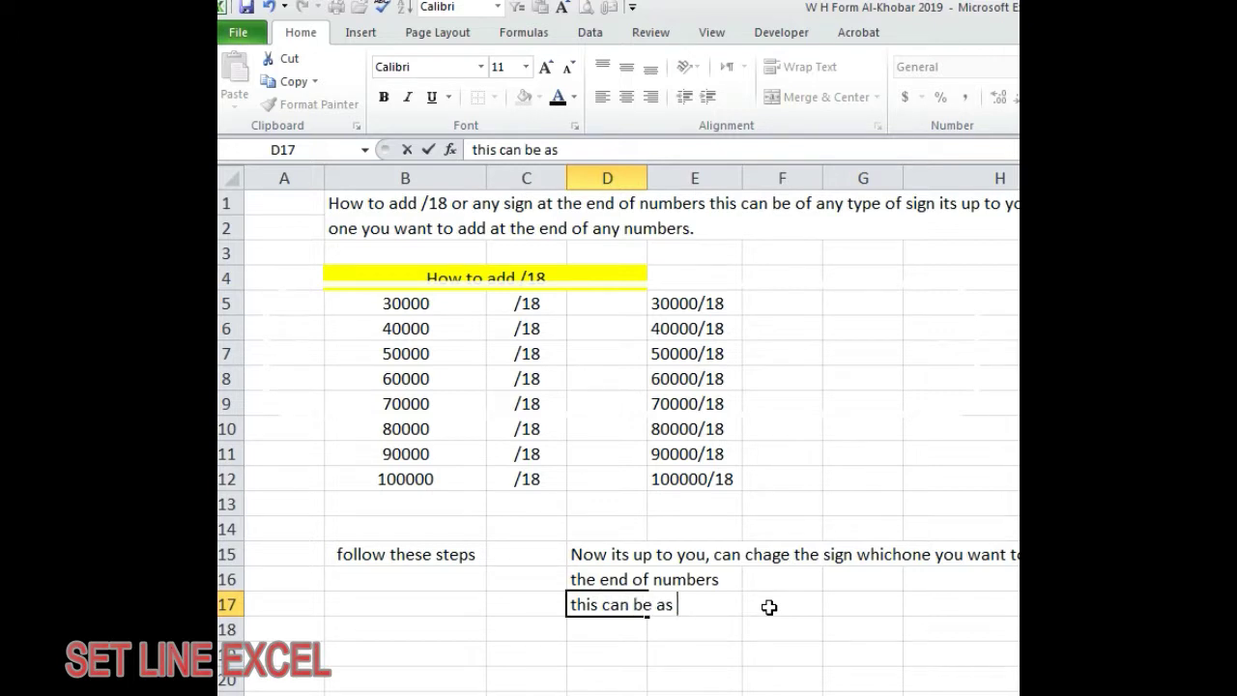
text( @)
click(957, 456)
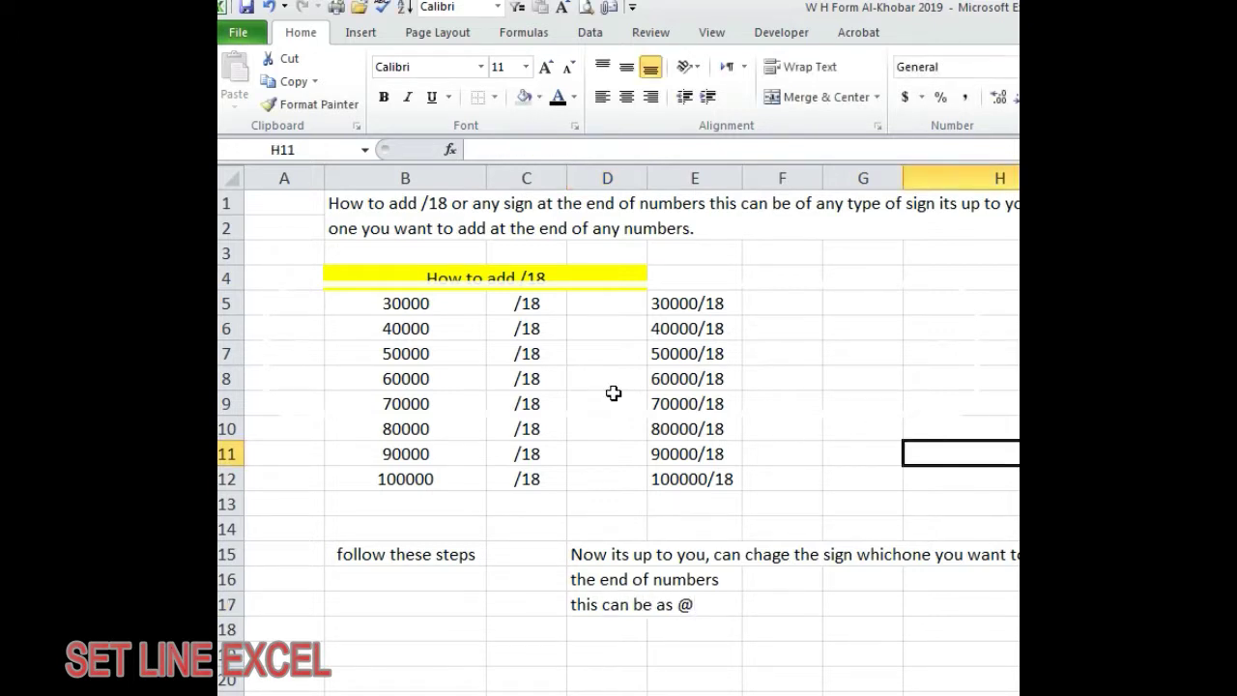
- Replace C5's /18 suffix with @ so E5 shows 30000@
click(535, 306)
text(@)
key(Return)
click(531, 306)
- Fill the @ suffix down C5:C12
drag(568, 315, 571, 485)
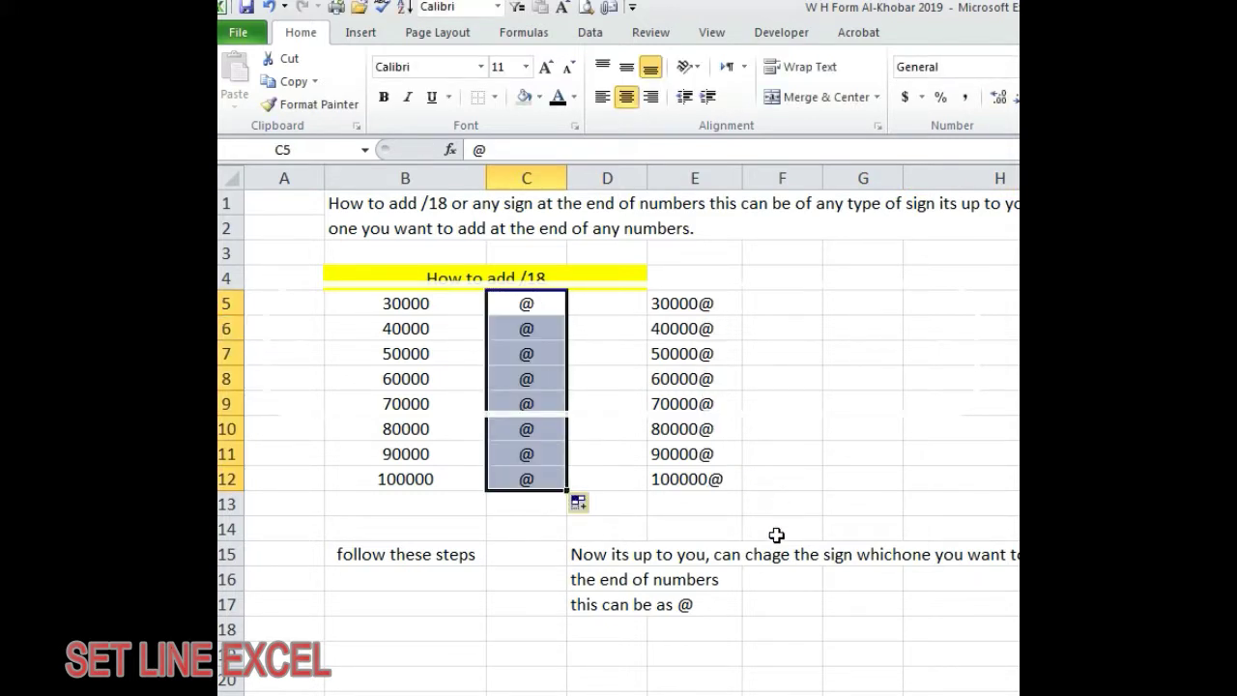
click(801, 577)
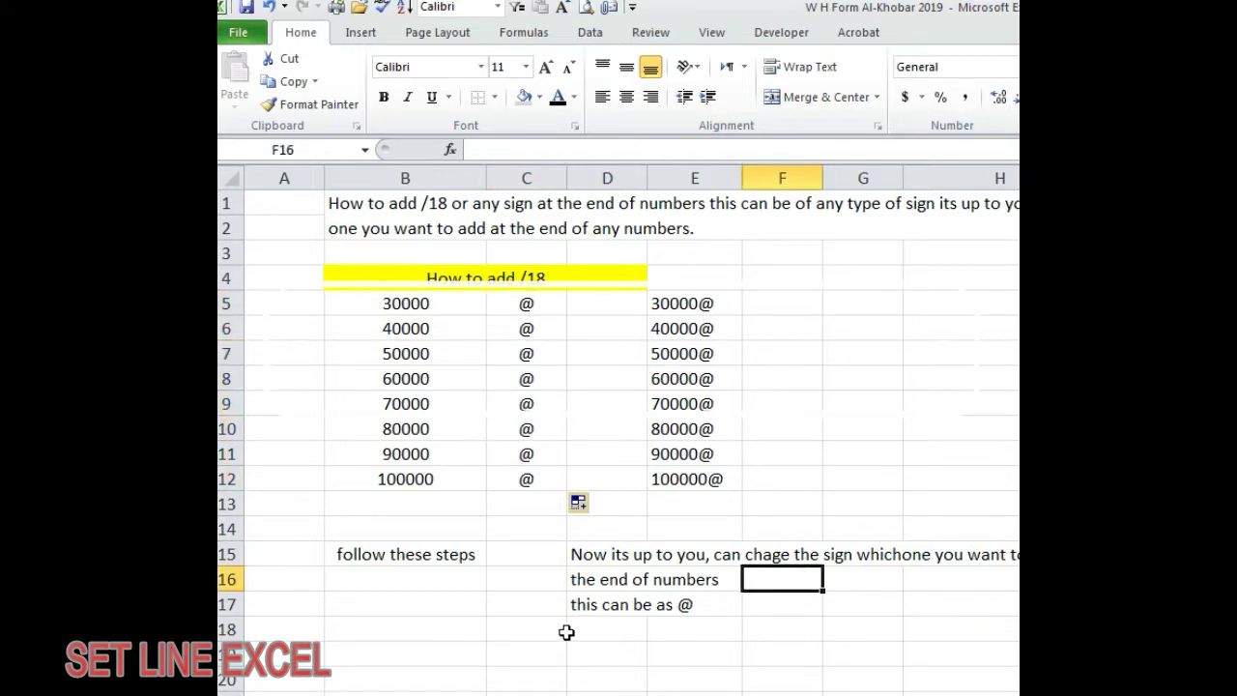
click(527, 304)
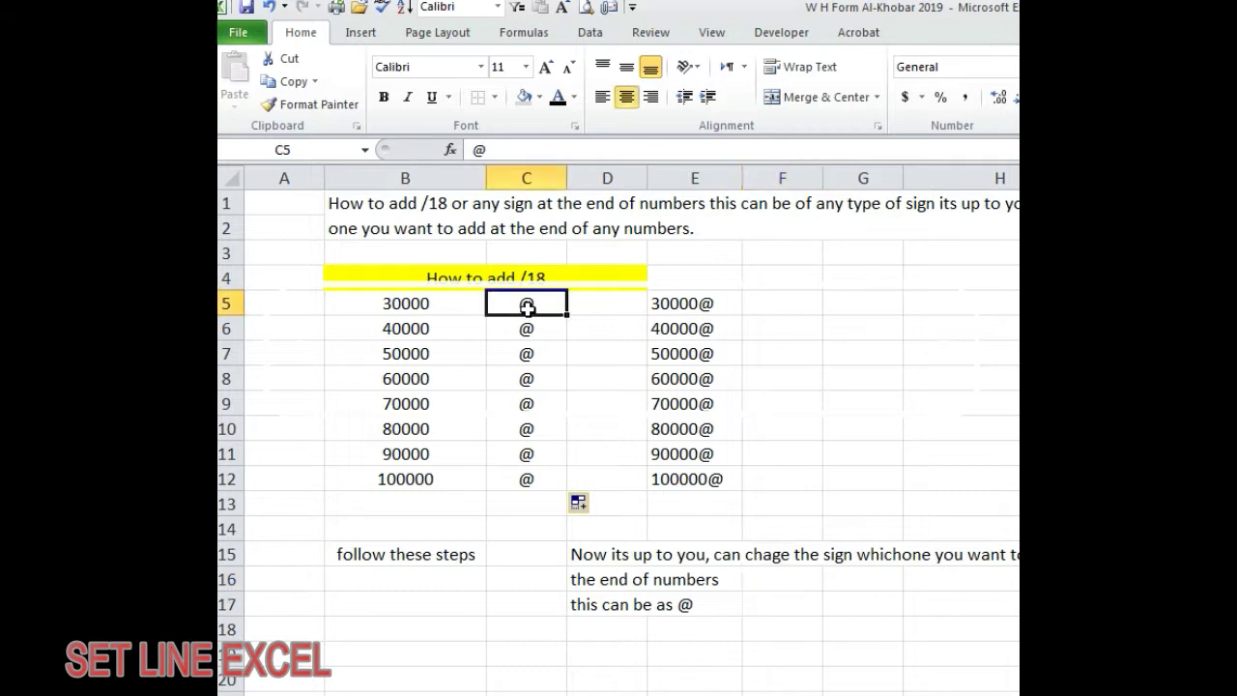
- Inspect E5's =CONCATENATE(B5,C5) formula and cancel without changing it
click(709, 304)
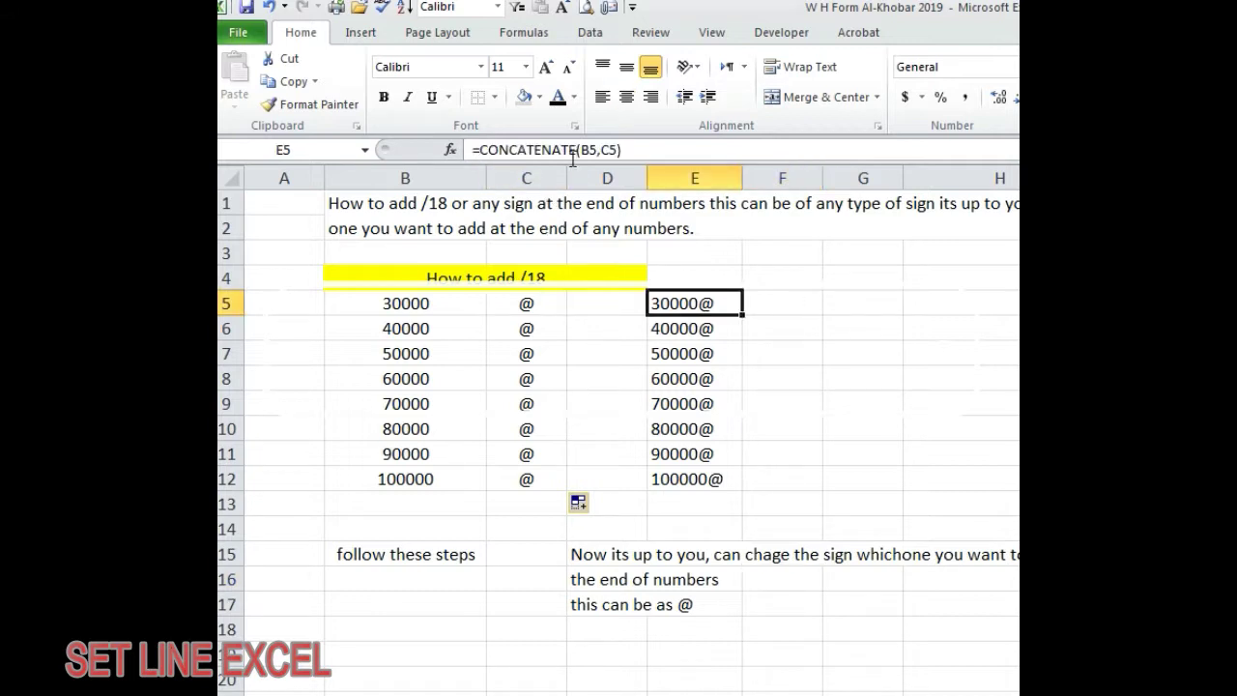
drag(578, 149, 479, 150)
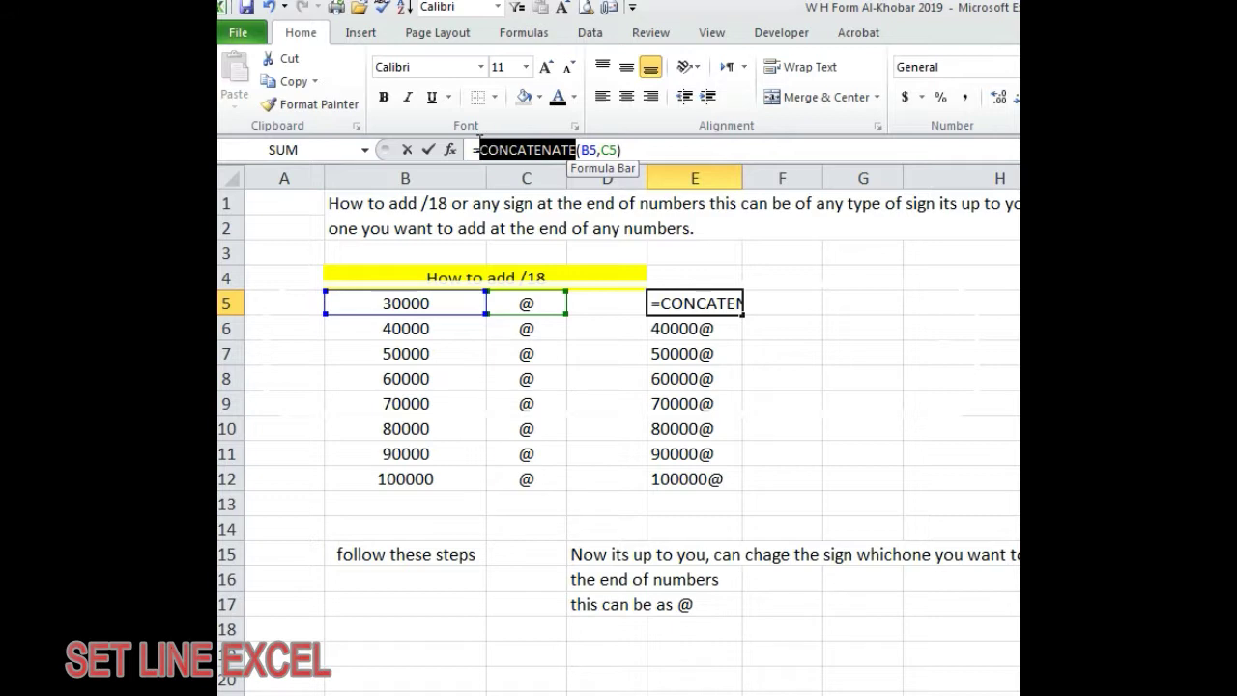
click(931, 289)
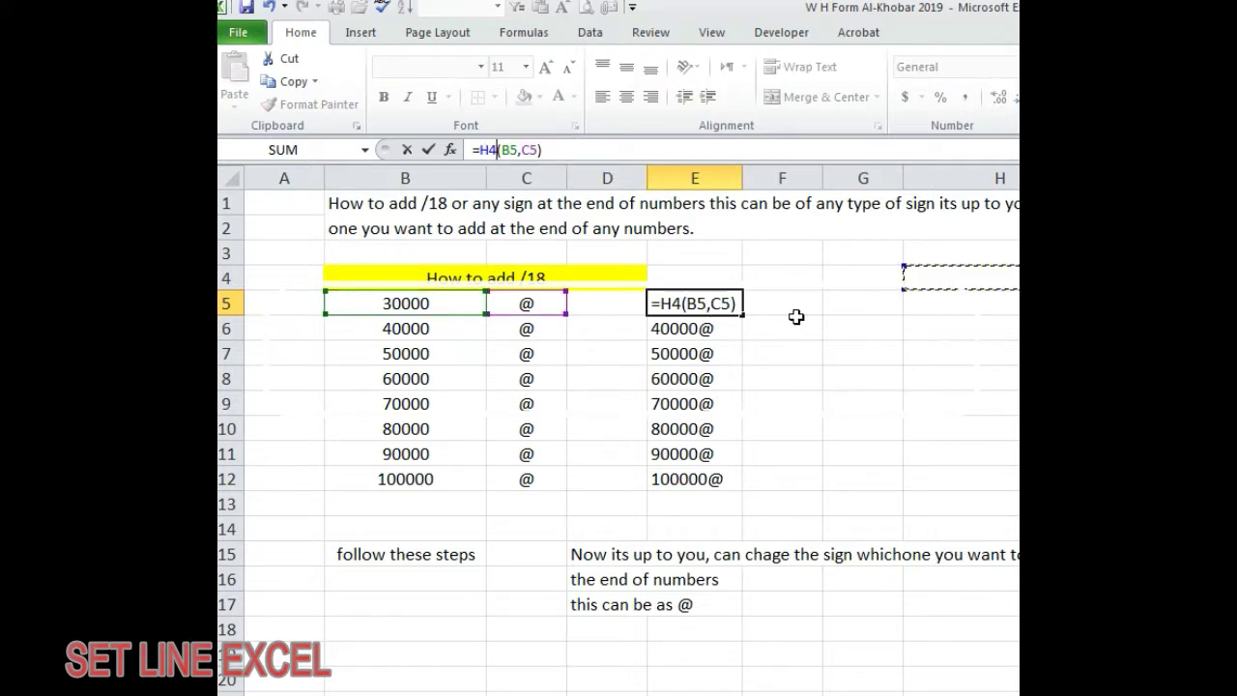
key(Escape)
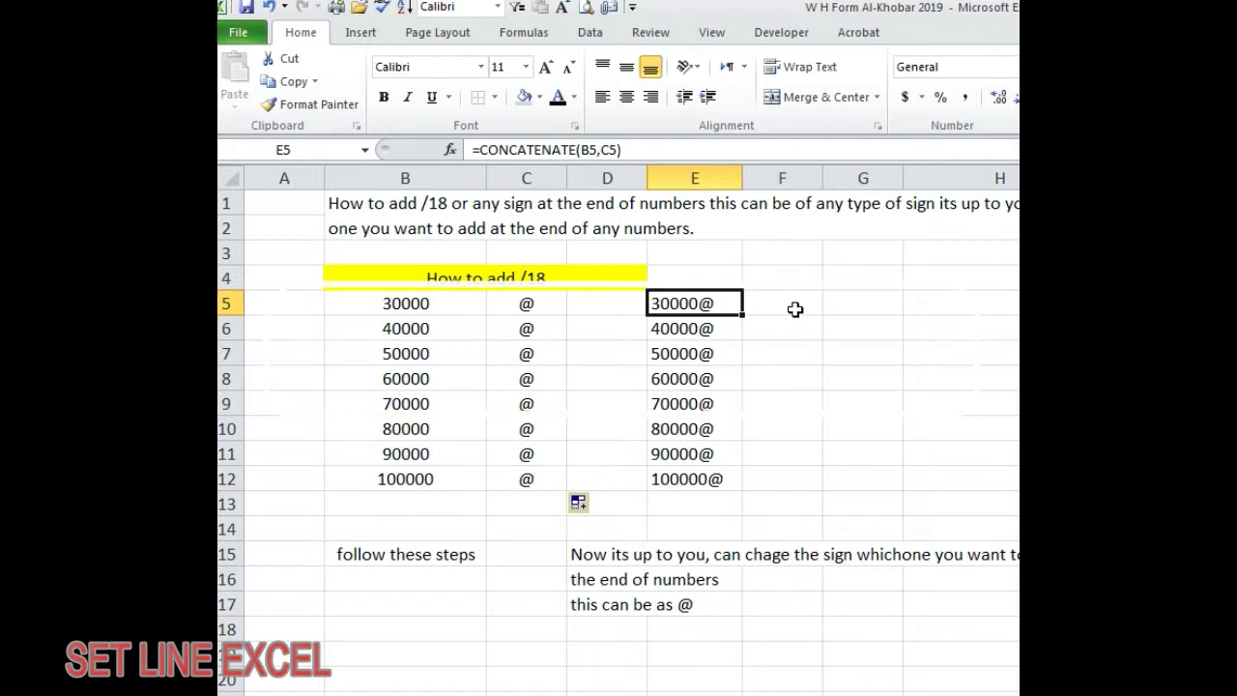
click(464, 306)
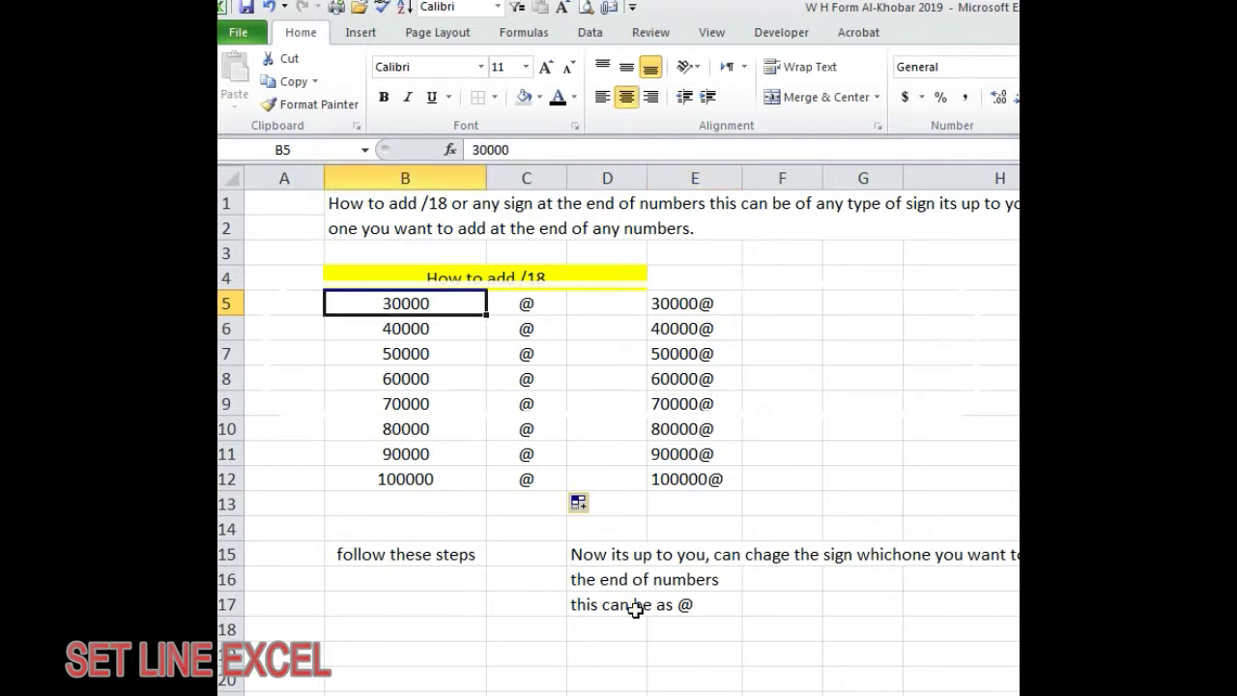
- Add the D19 note 'you also can chage the first number these can be any…'
click(595, 655)
text(you also can chage  the fir)
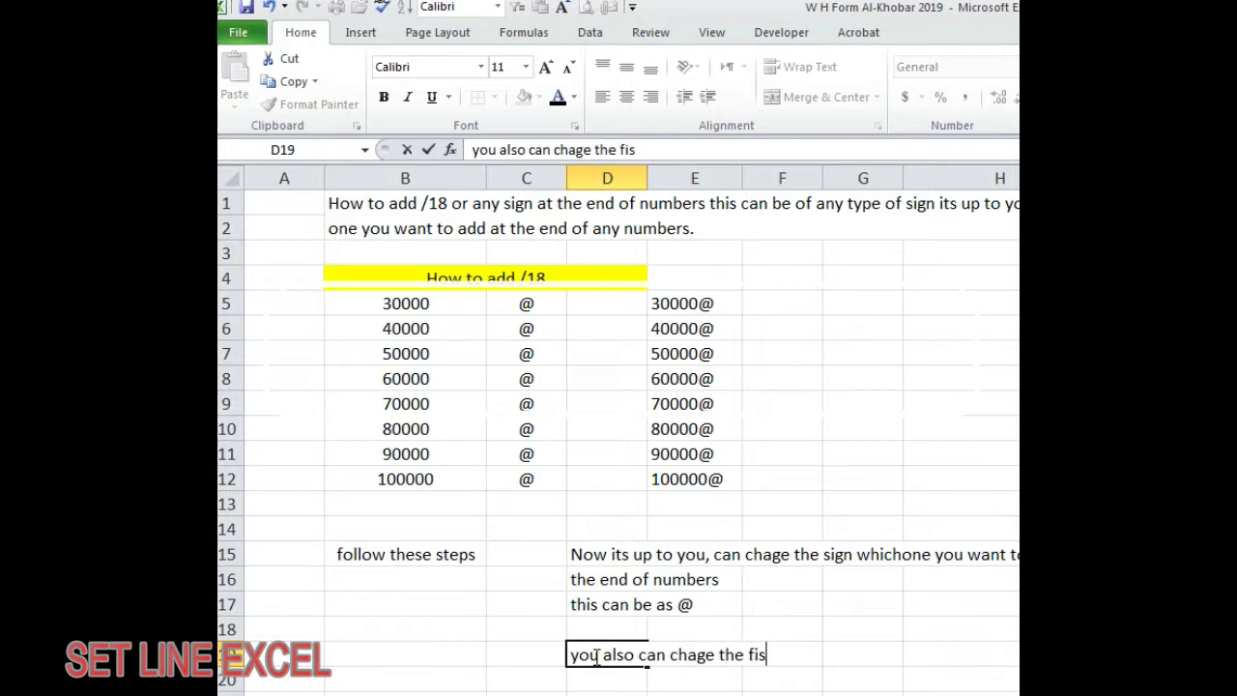
text(st n)
text(umber these k)
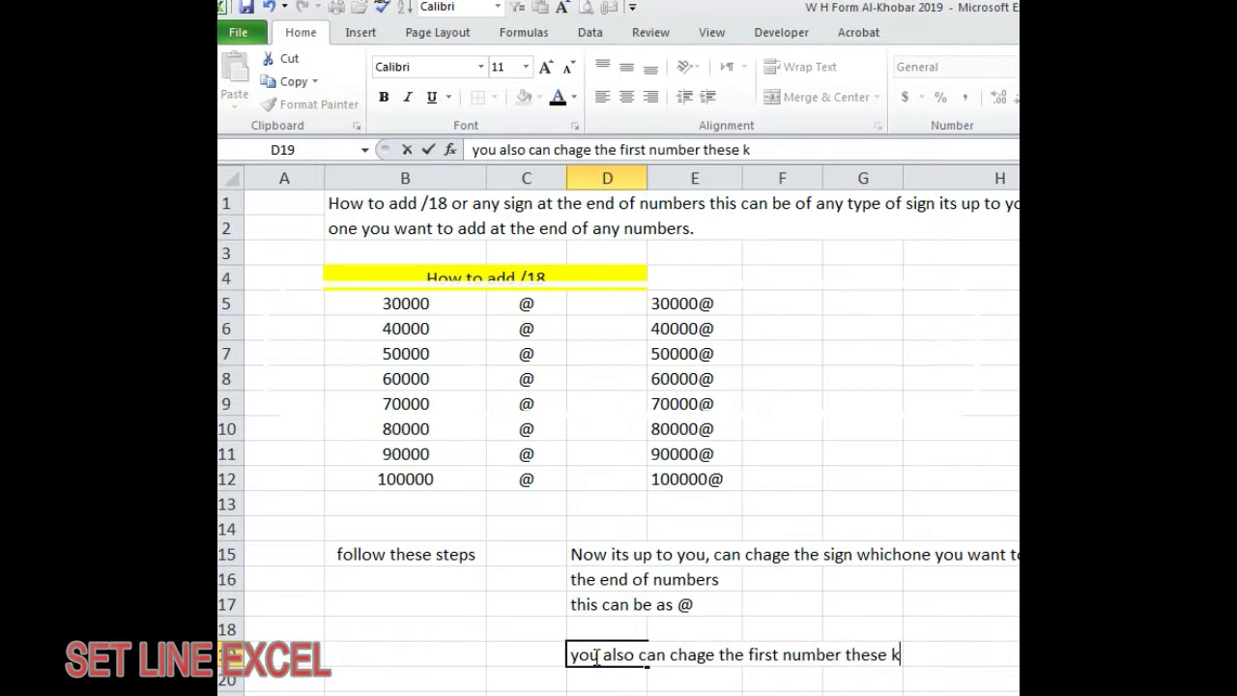
key(BackSpace)
text(can be)
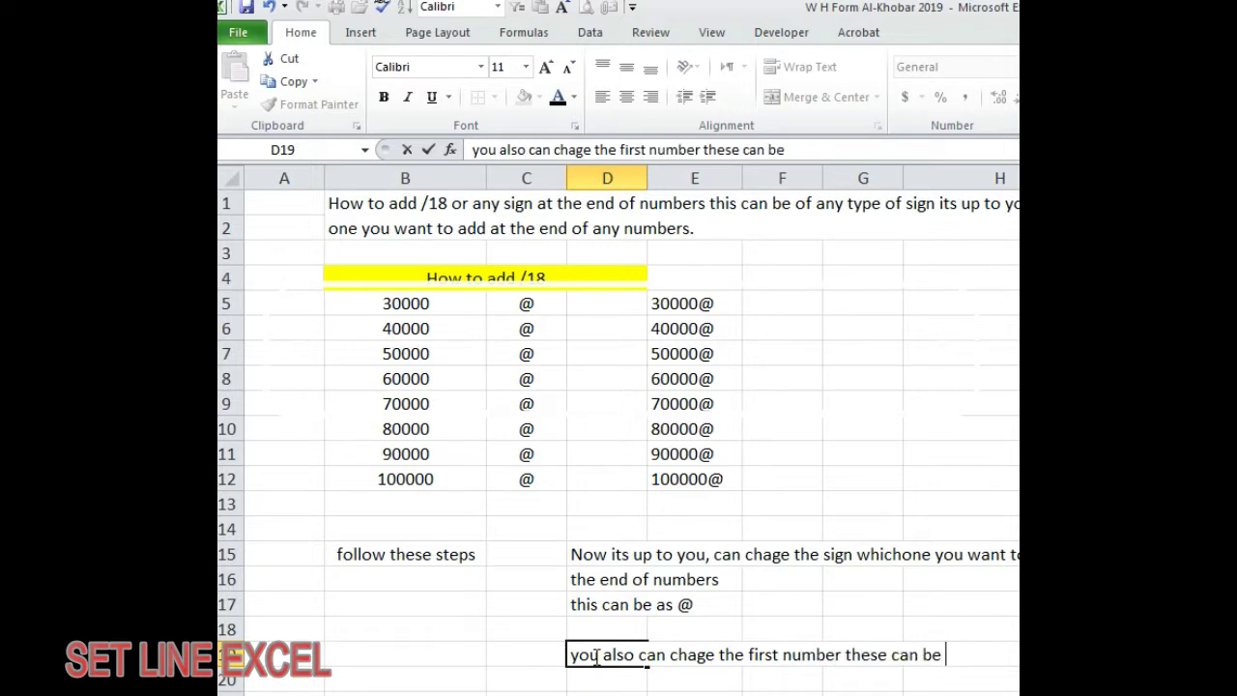
text( any sign or)
text(ny)
text(gn or number)
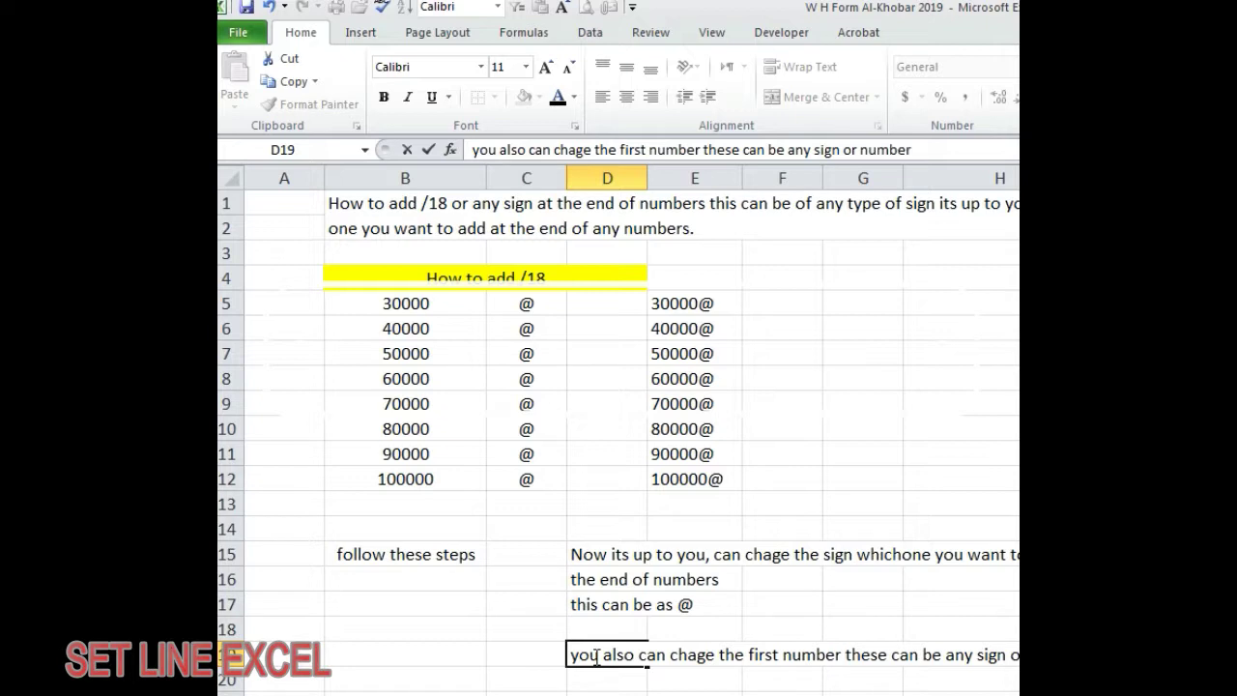
key(Return)
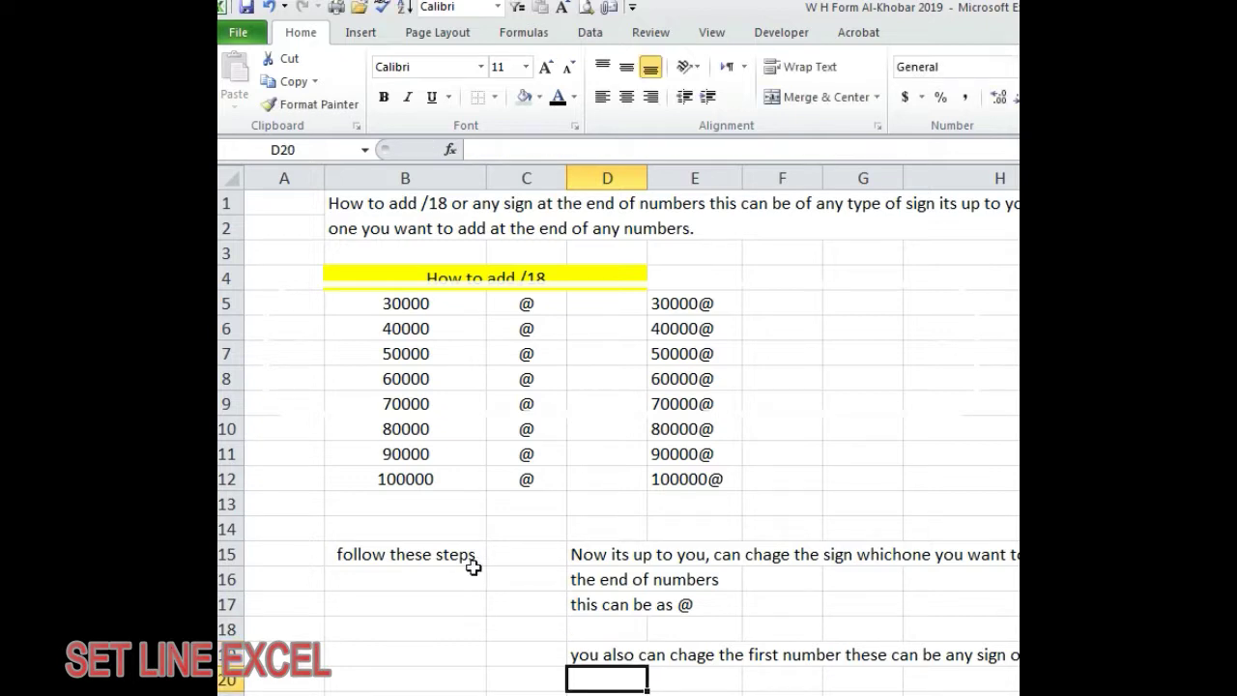
- Change B5 to the code KS-00089
click(414, 305)
text(ks)
key(BackSpace)
key(BackSpace)
text(KS-00089)
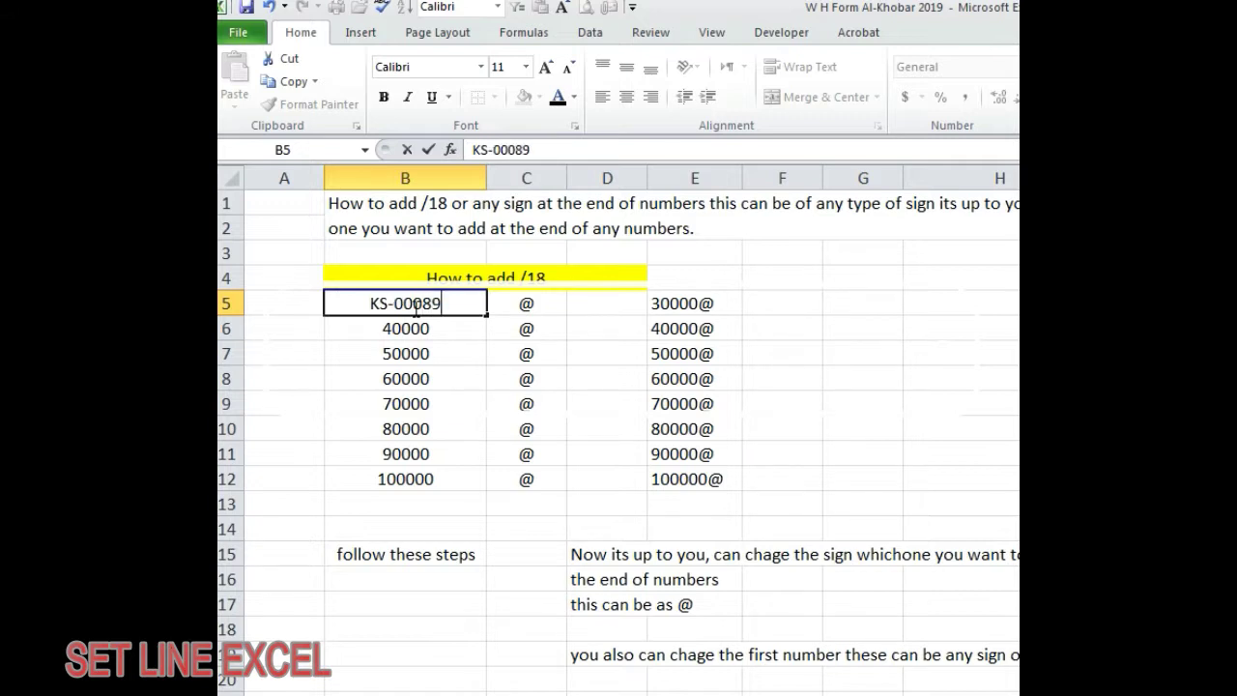
key(Return)
- Change the suffixes in C5 and C6 to /19, then select C5:C6
click(526, 306)
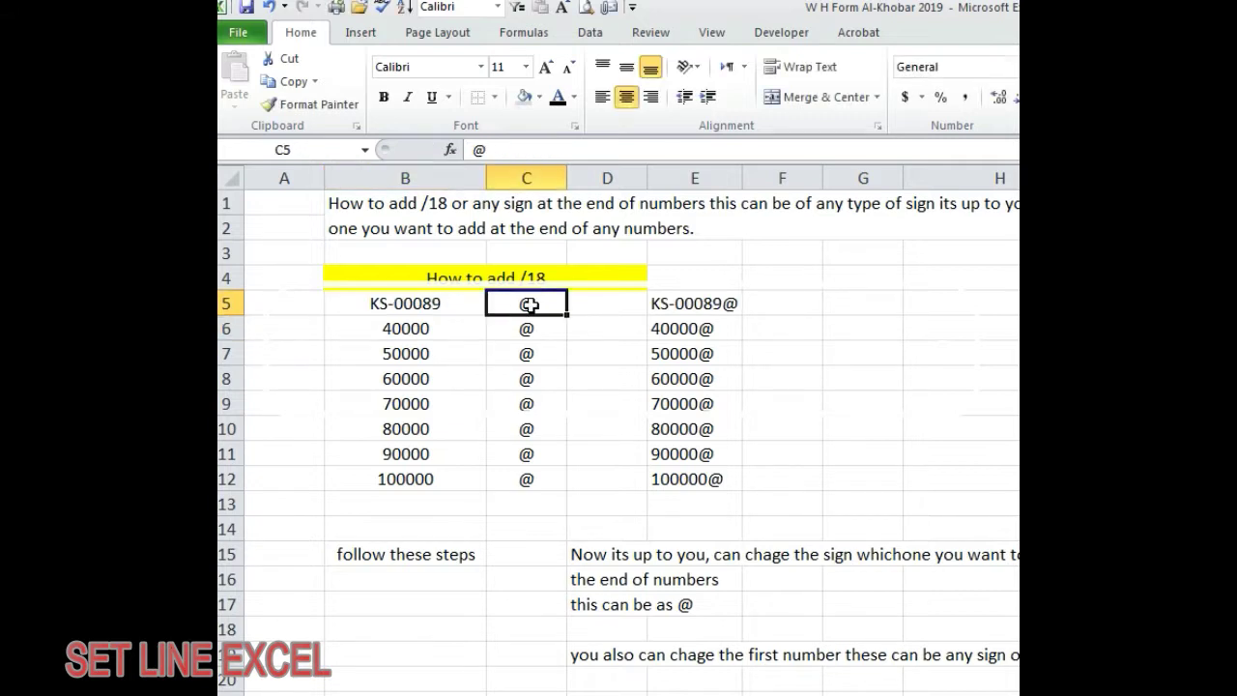
text(19)
key(Return)
double_click(514, 303)
text(/)
key(Return)
text(9)
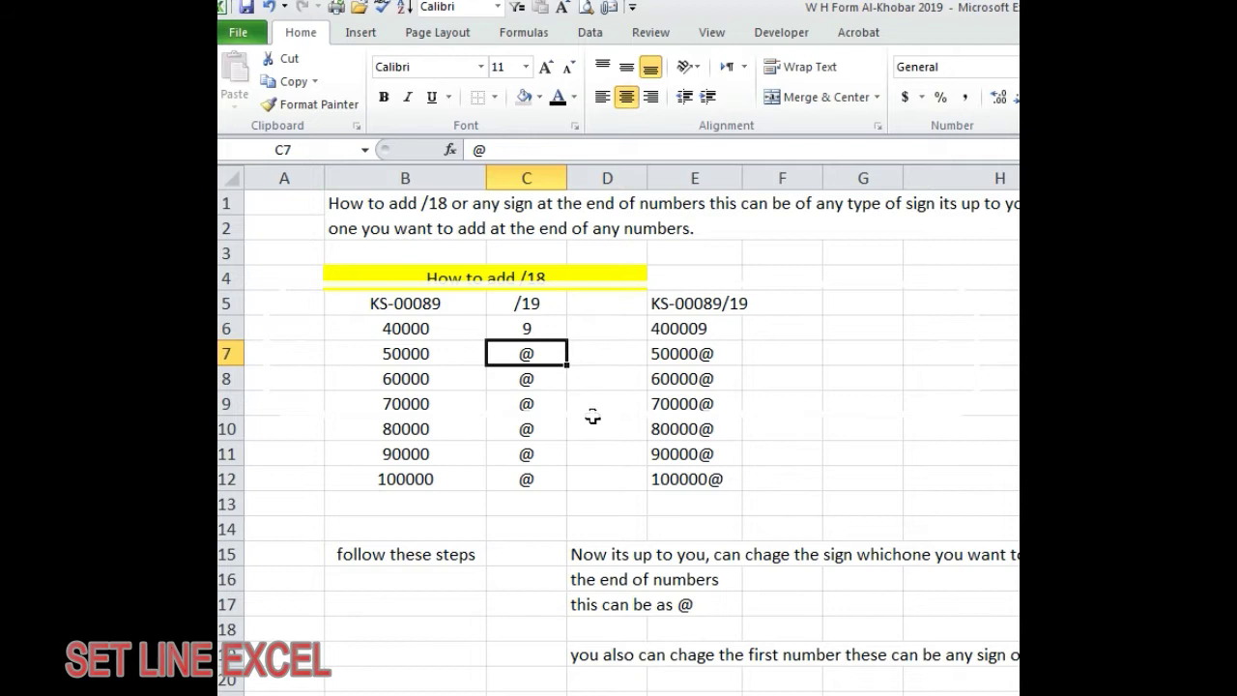
click(530, 328)
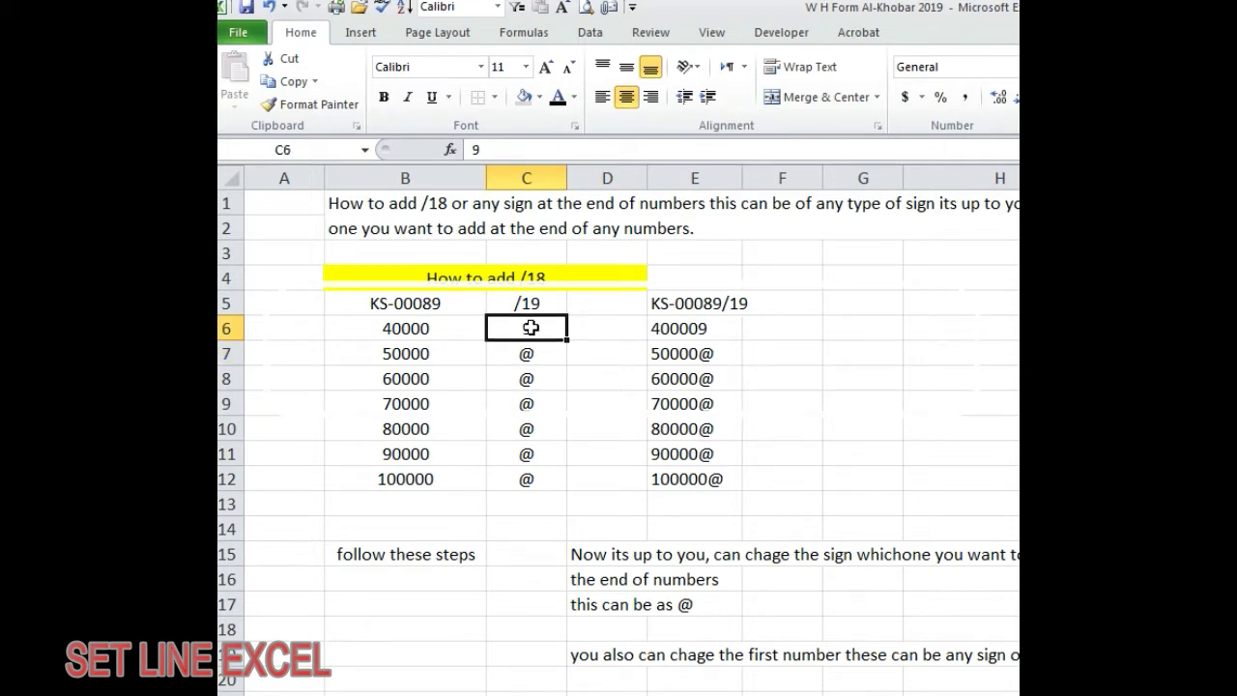
double_click(531, 327)
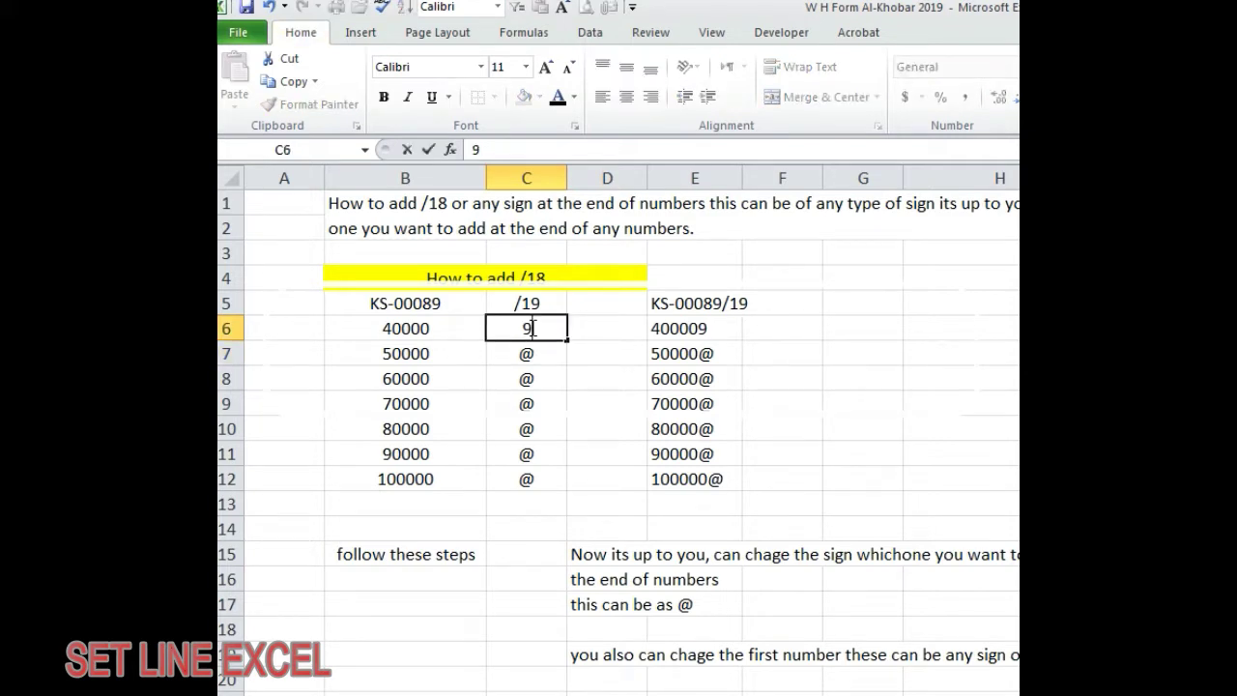
text(/19)
key(Return)
click(528, 328)
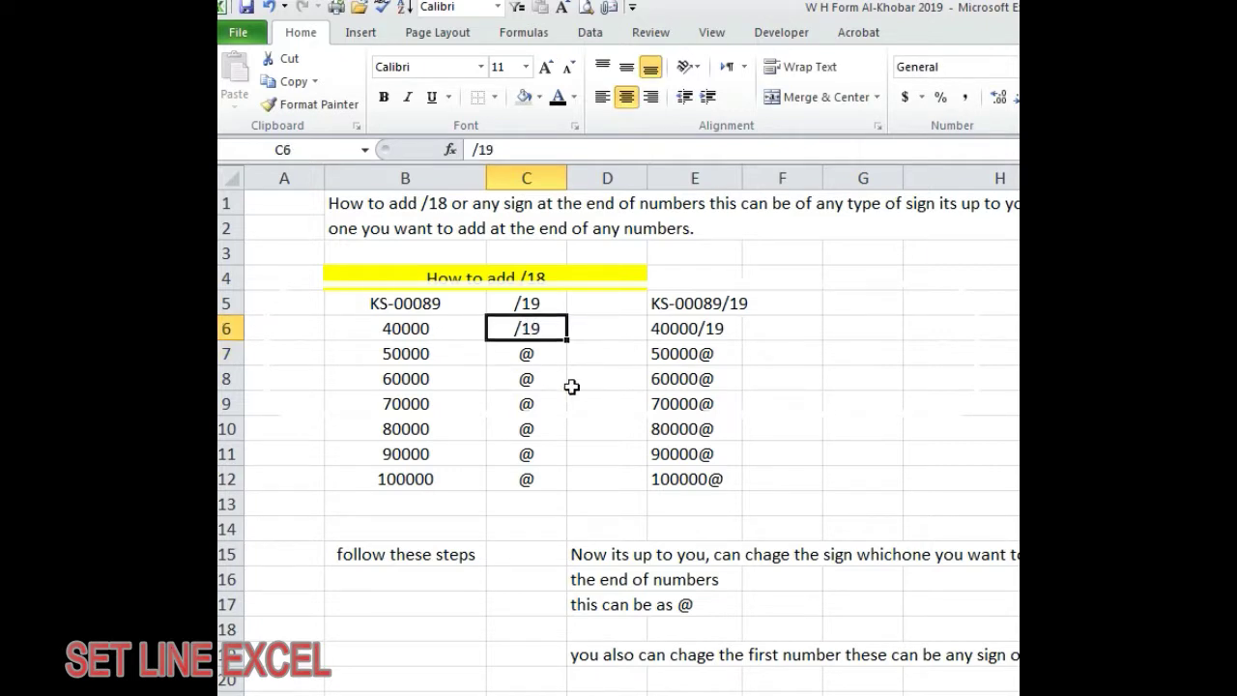
drag(544, 303, 566, 489)
- Fill column B with codes KS-00089 to KS-00096 down to B12
click(409, 301)
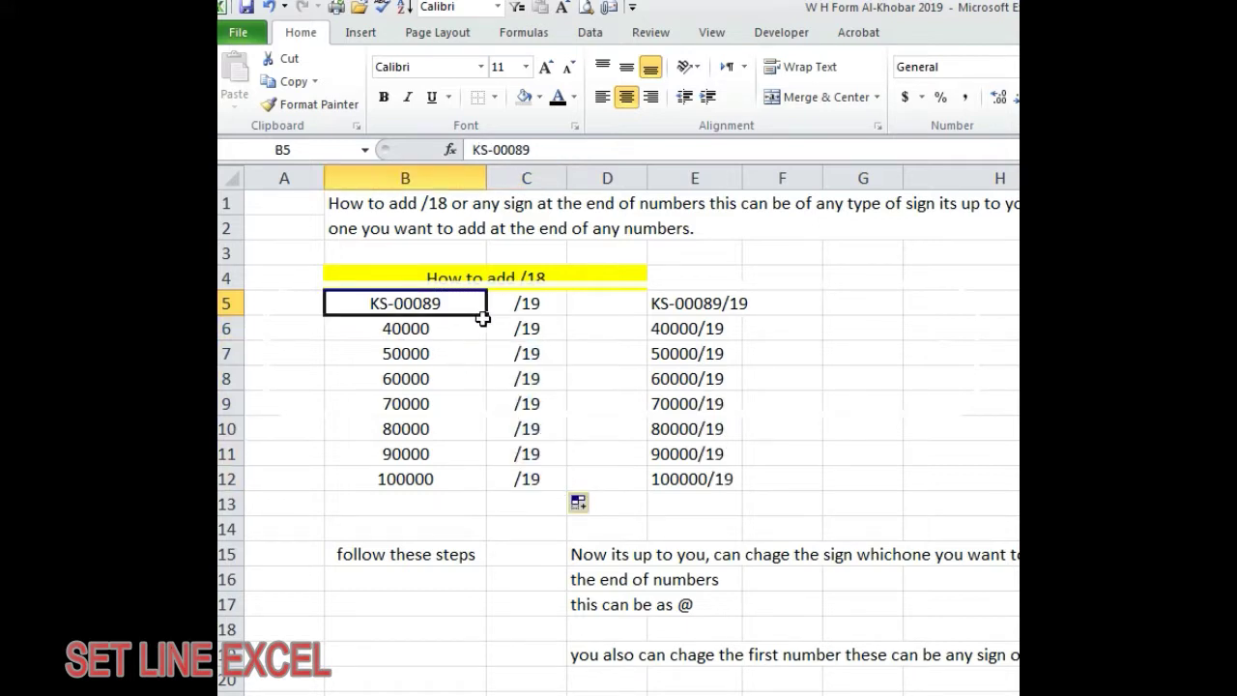
drag(487, 317, 485, 483)
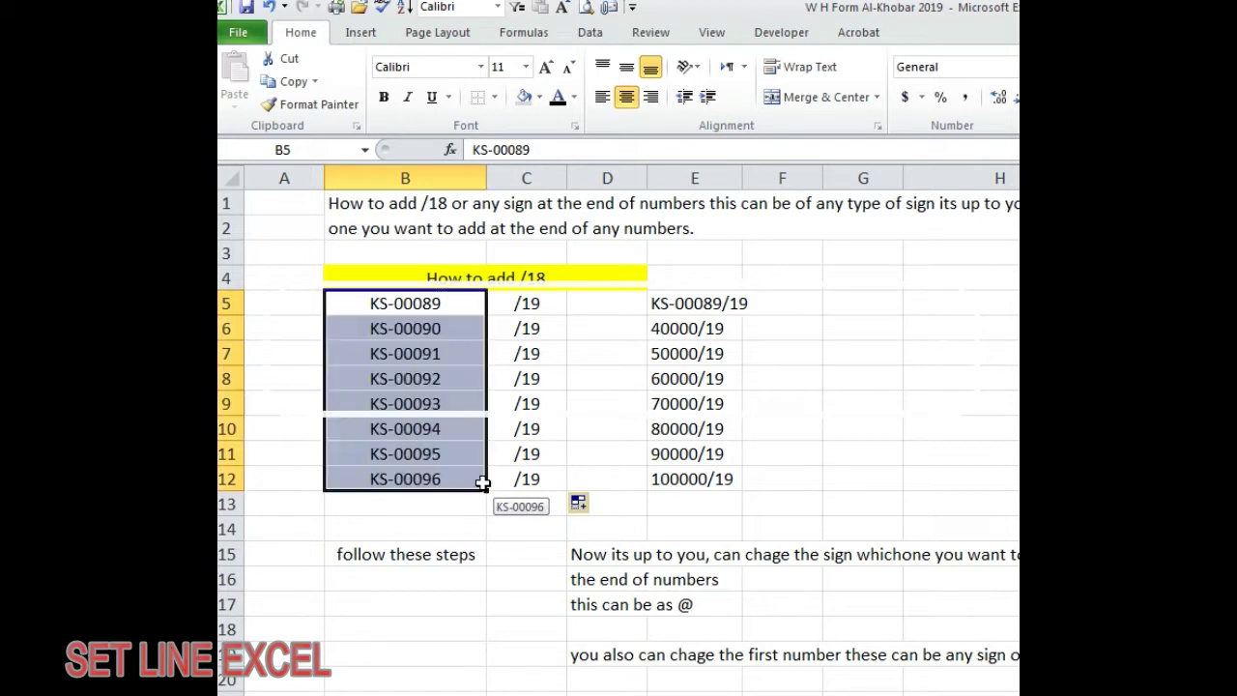
click(907, 386)
drag(686, 307, 695, 462)
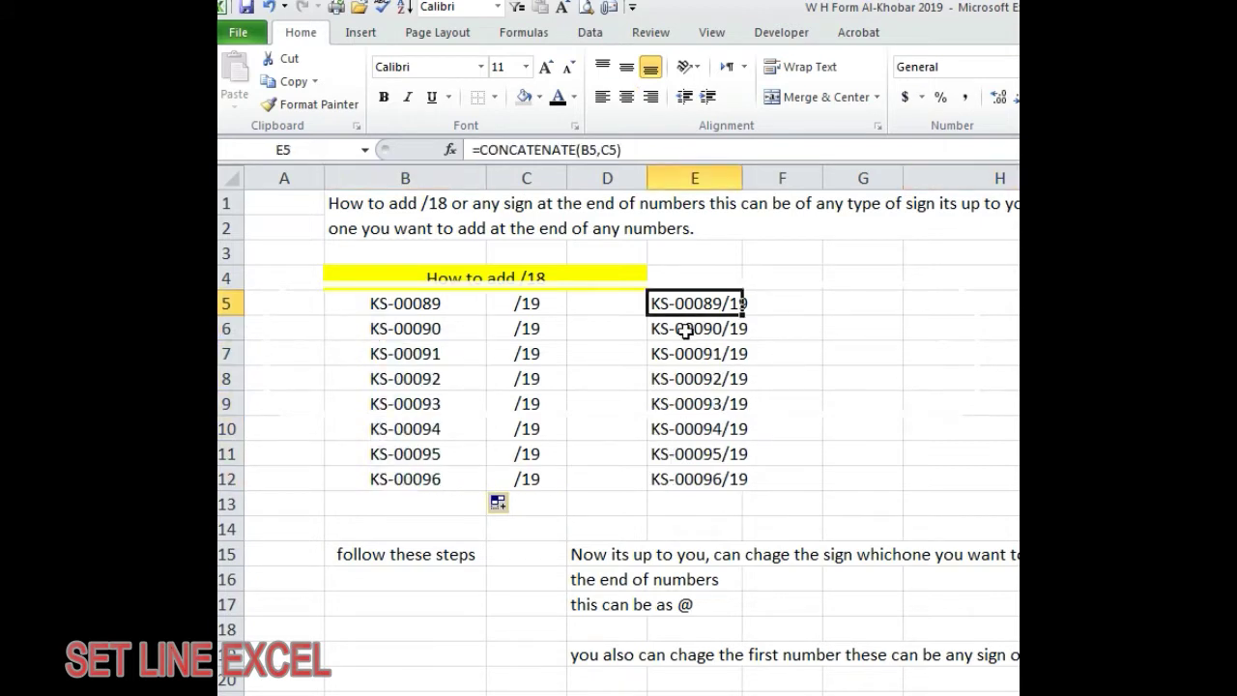
- Add the heading 'Results' in cell E4
click(690, 276)
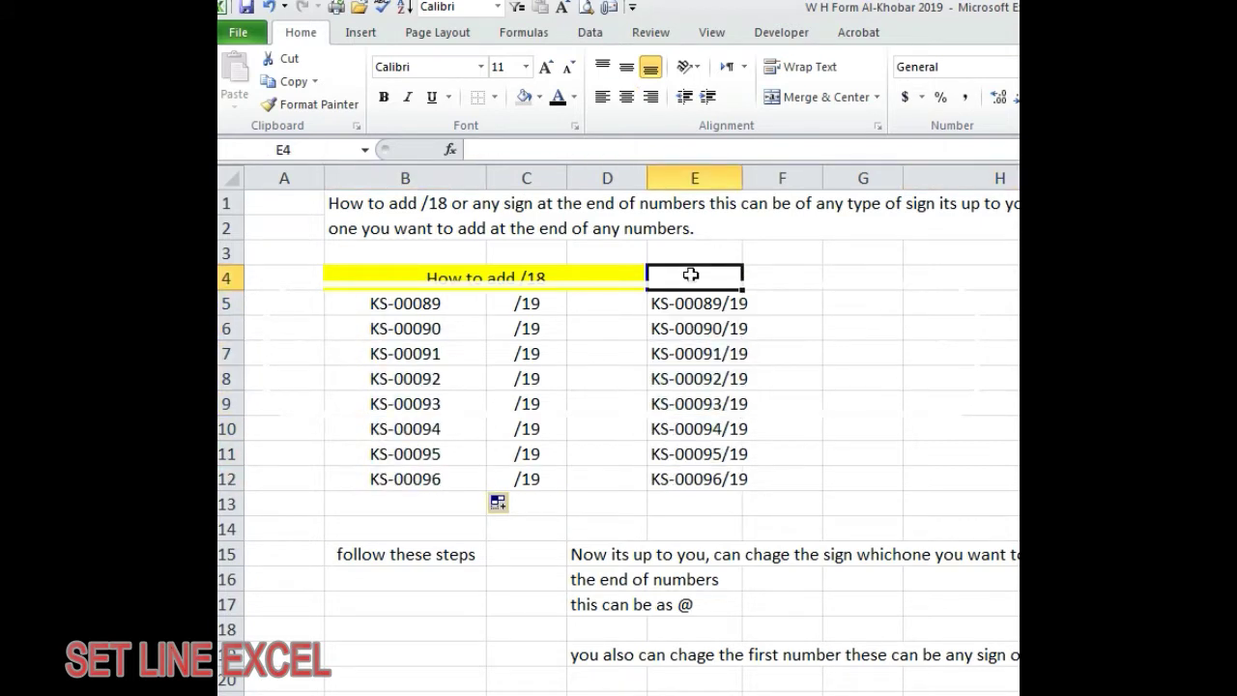
text(REs)
key(BackSpace)
text(ts)
key(Return)
click(863, 456)
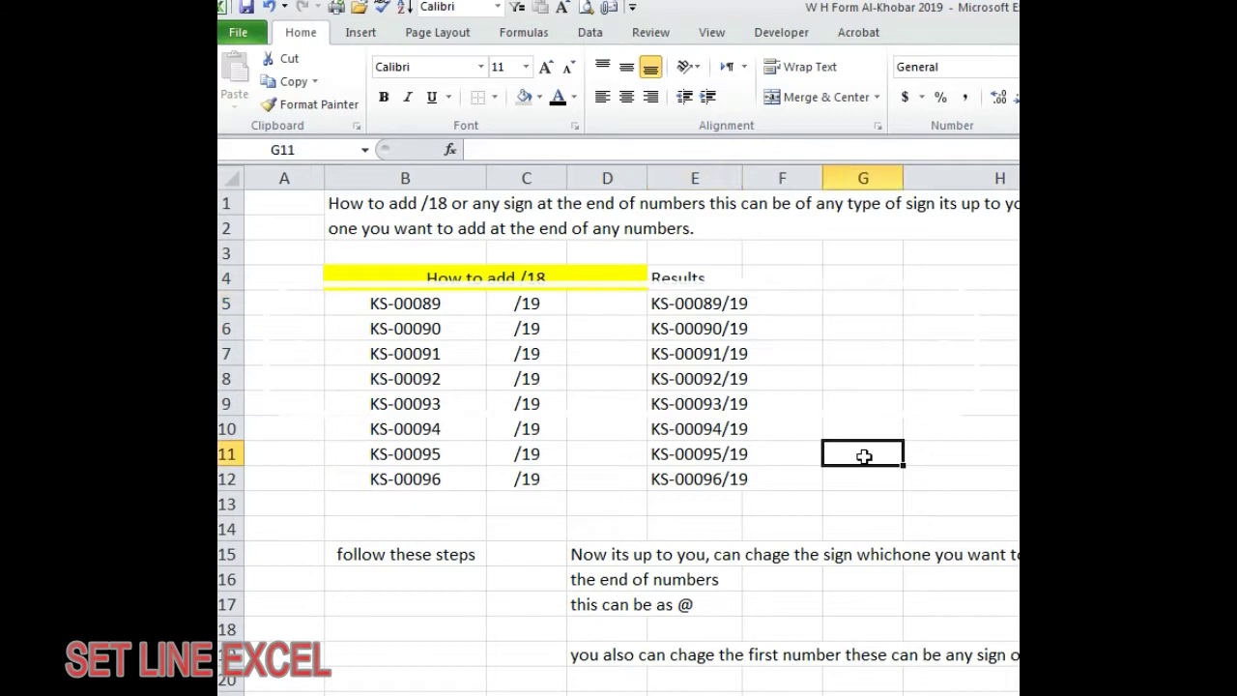
- Unmerge B4:D4, labelling B4 'First number of figure' and C4 'at the end which you want to show'
click(379, 282)
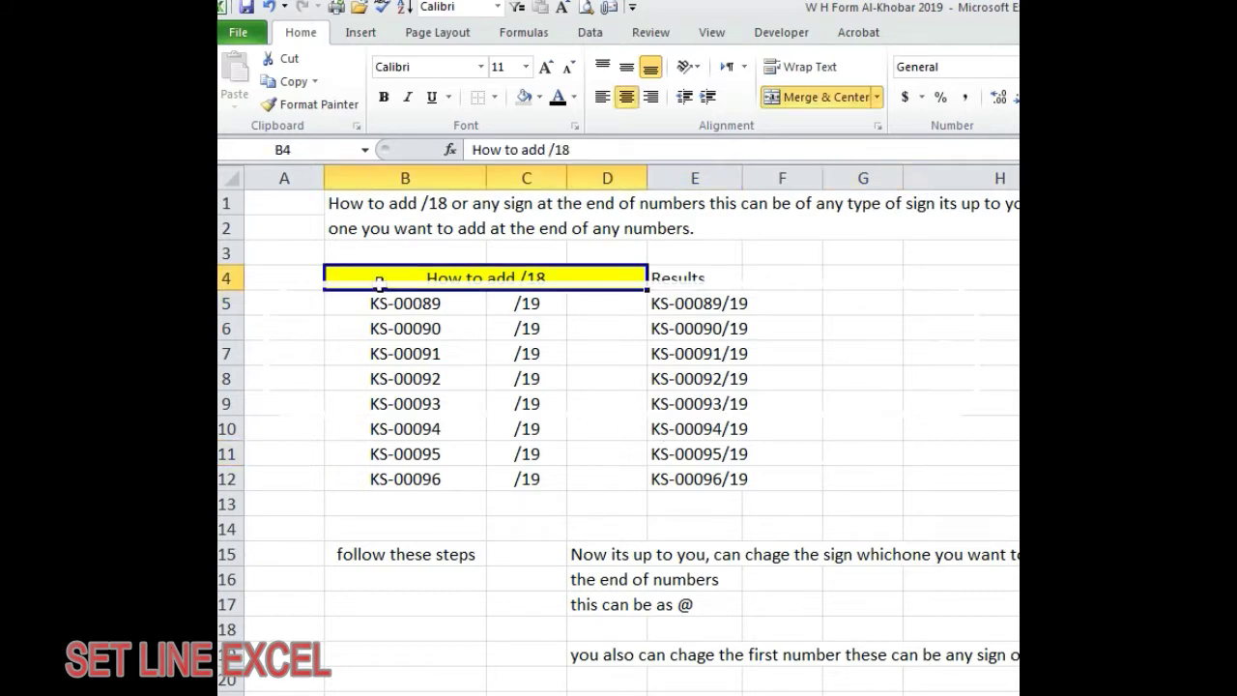
click(809, 100)
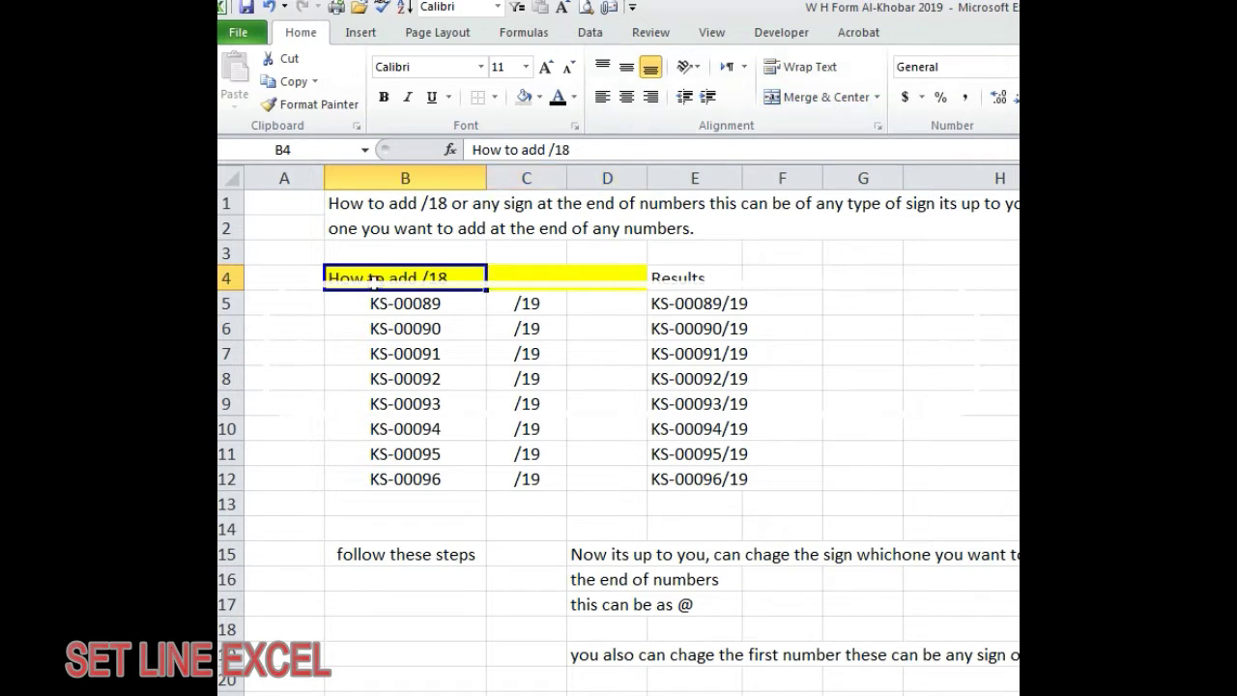
text(First)
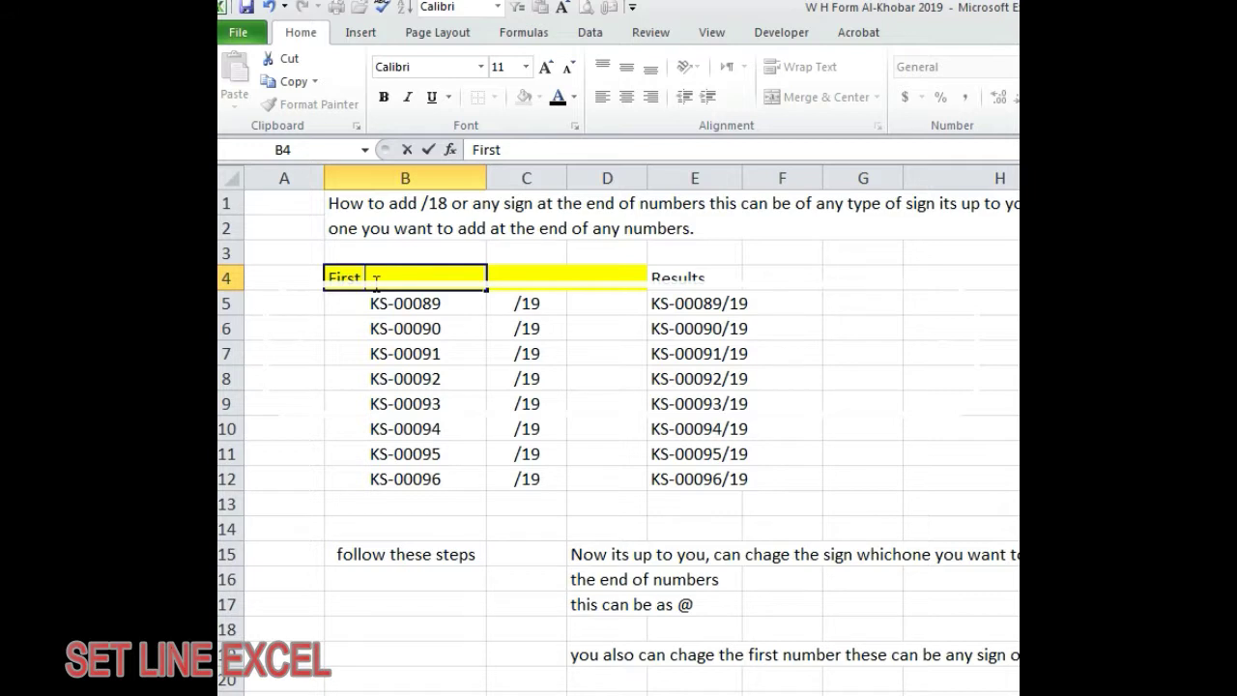
text(number of gigure)
key(Tab)
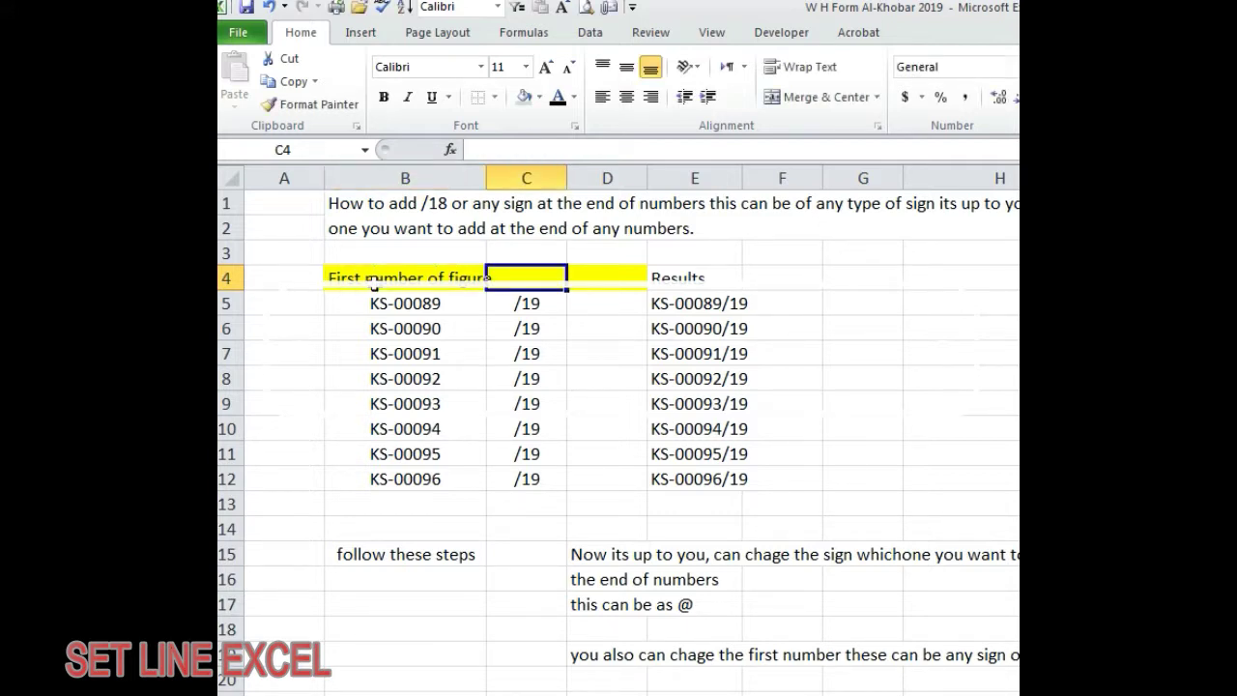
text(e)
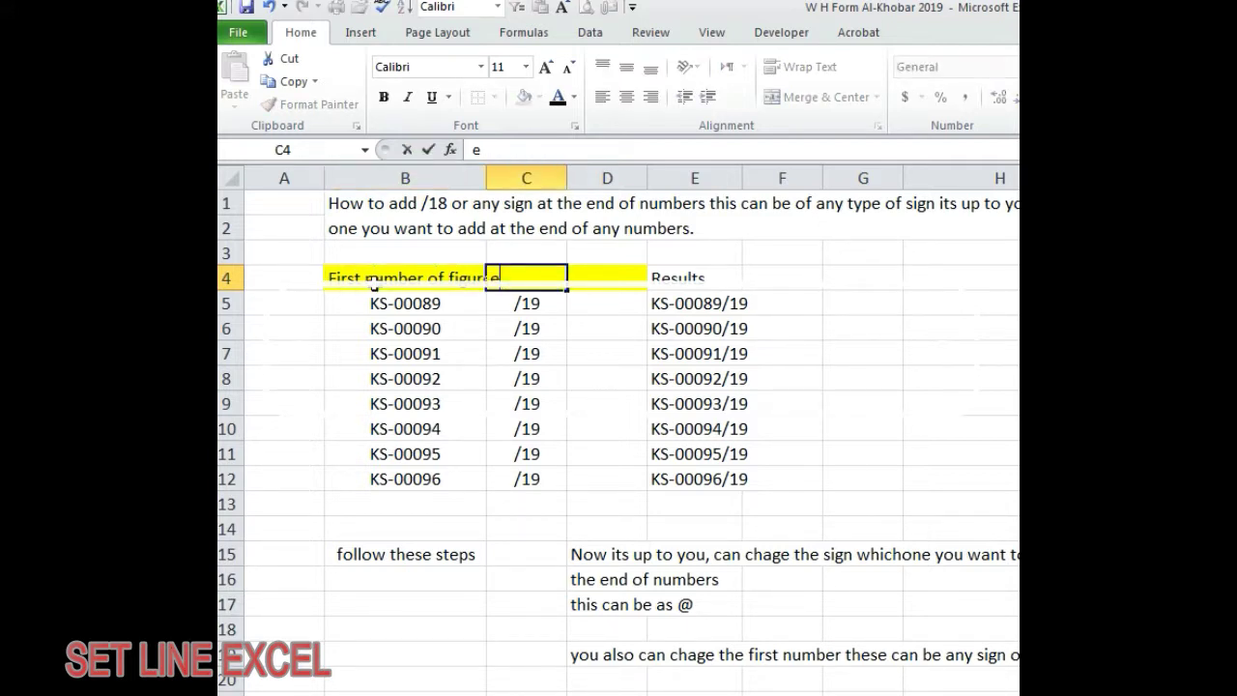
text( the ednd which you want to show)
key(Return)
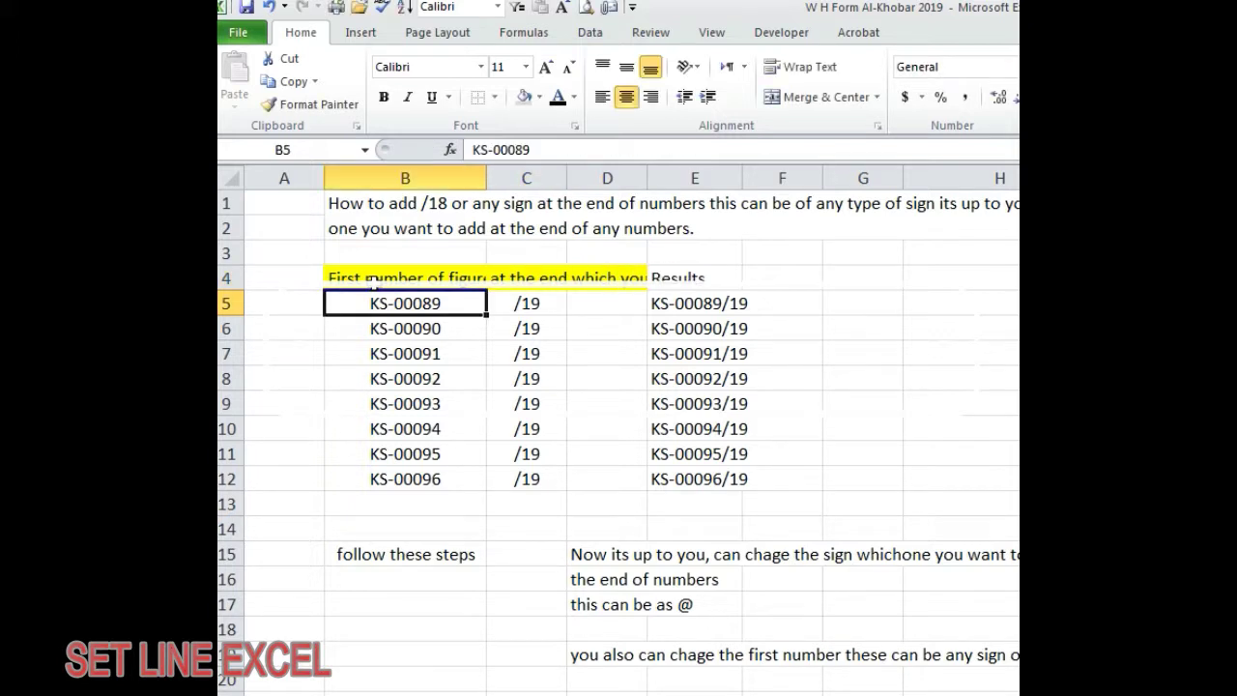
- Clear the old step notes from B15:H19 below the table
click(813, 359)
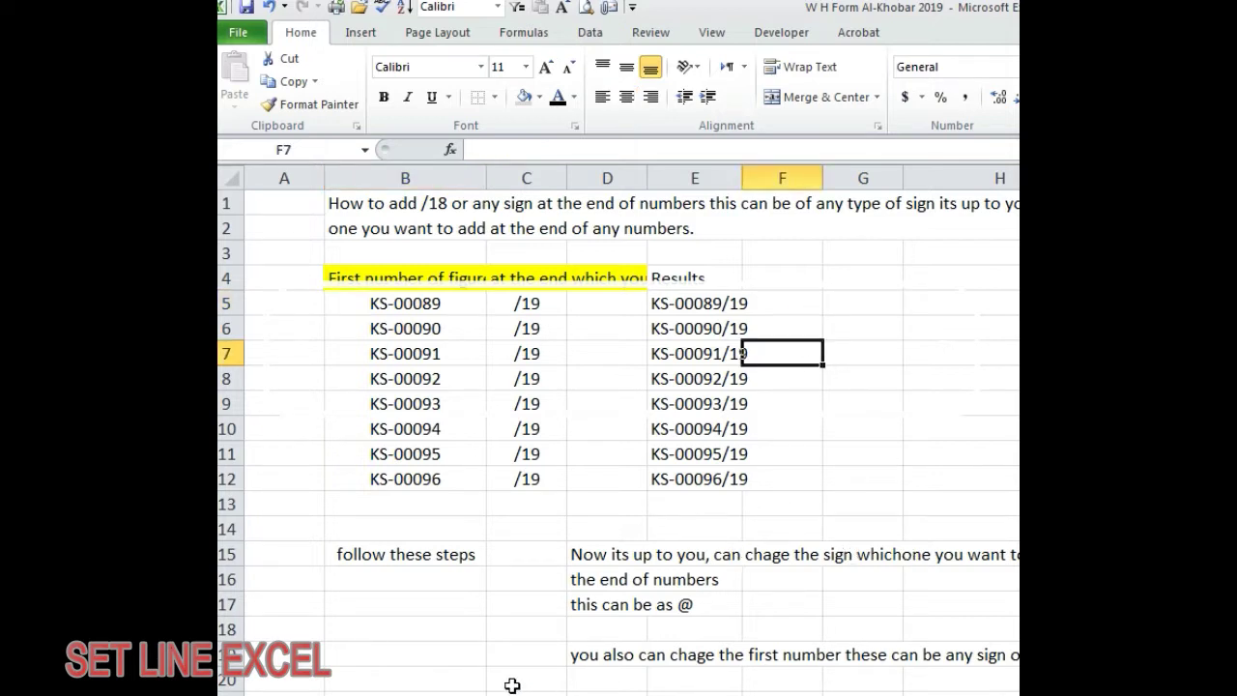
mouse_move(363, 557)
mouse_down()
mouse_move(734, 636)
mouse_move(1011, 652)
mouse_up()
key(Delete)
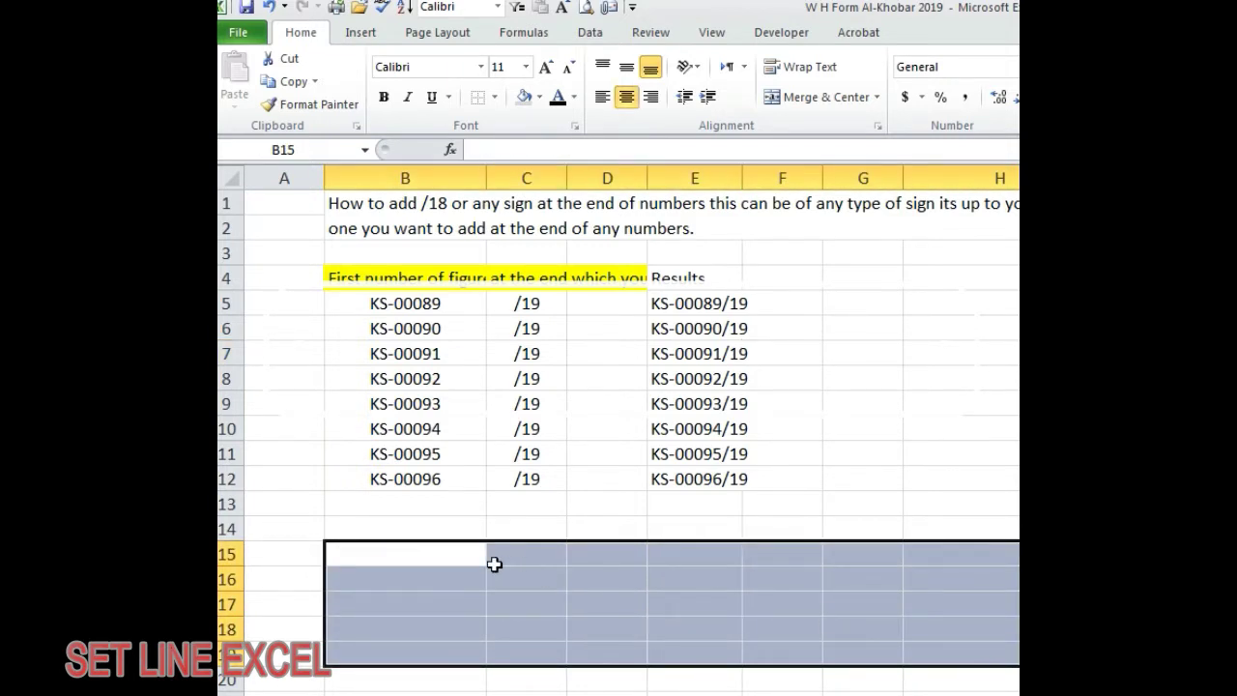
- Enter a closing note in B15 inviting viewers to message via the Facebook page or YouTube channel
click(443, 552)
text(itsver)
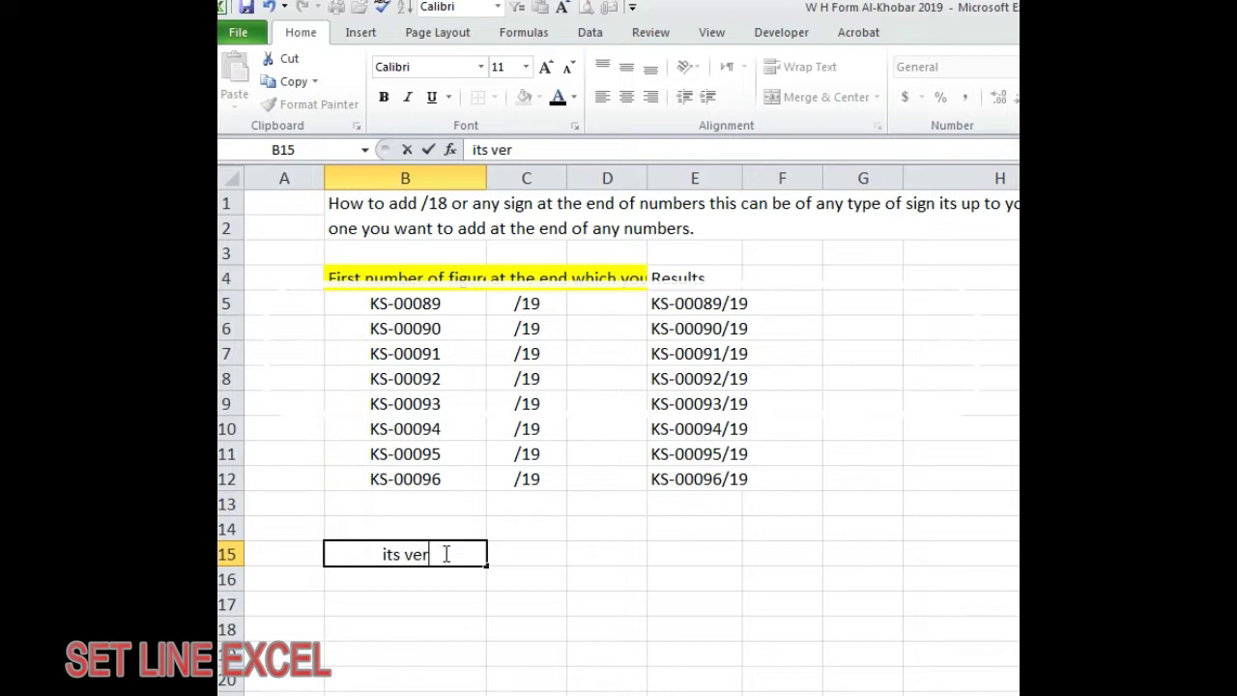
text(y easy if faces any issue )
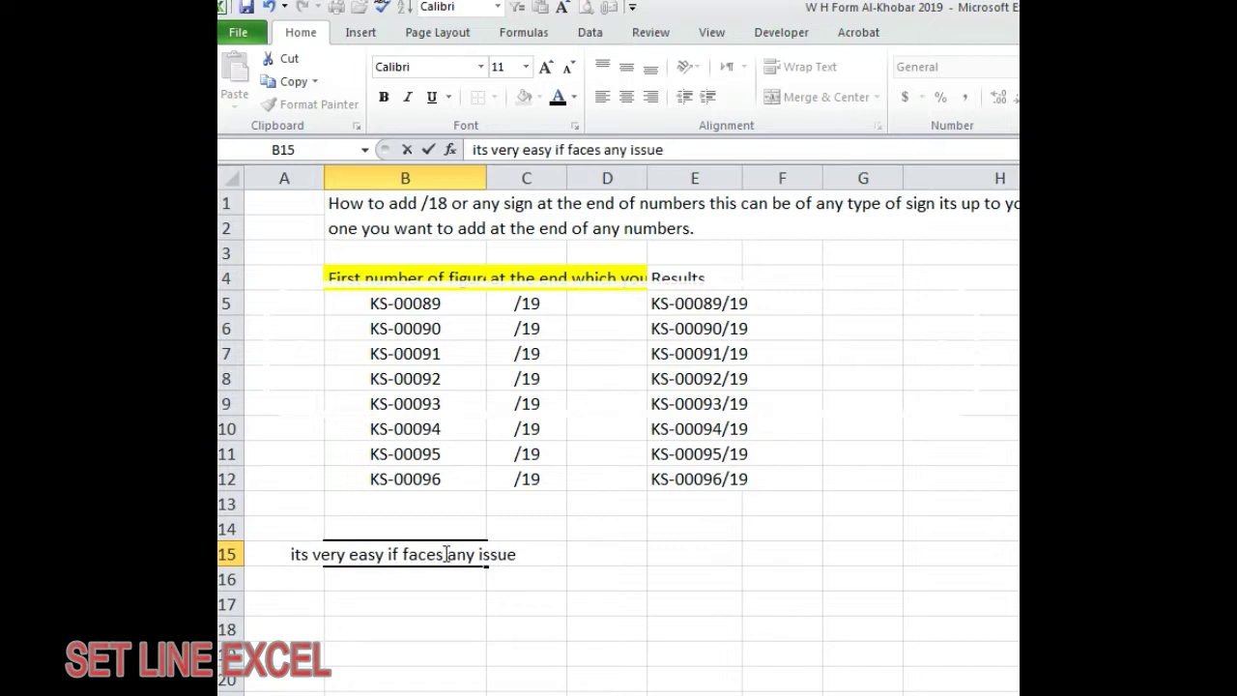
text(can )
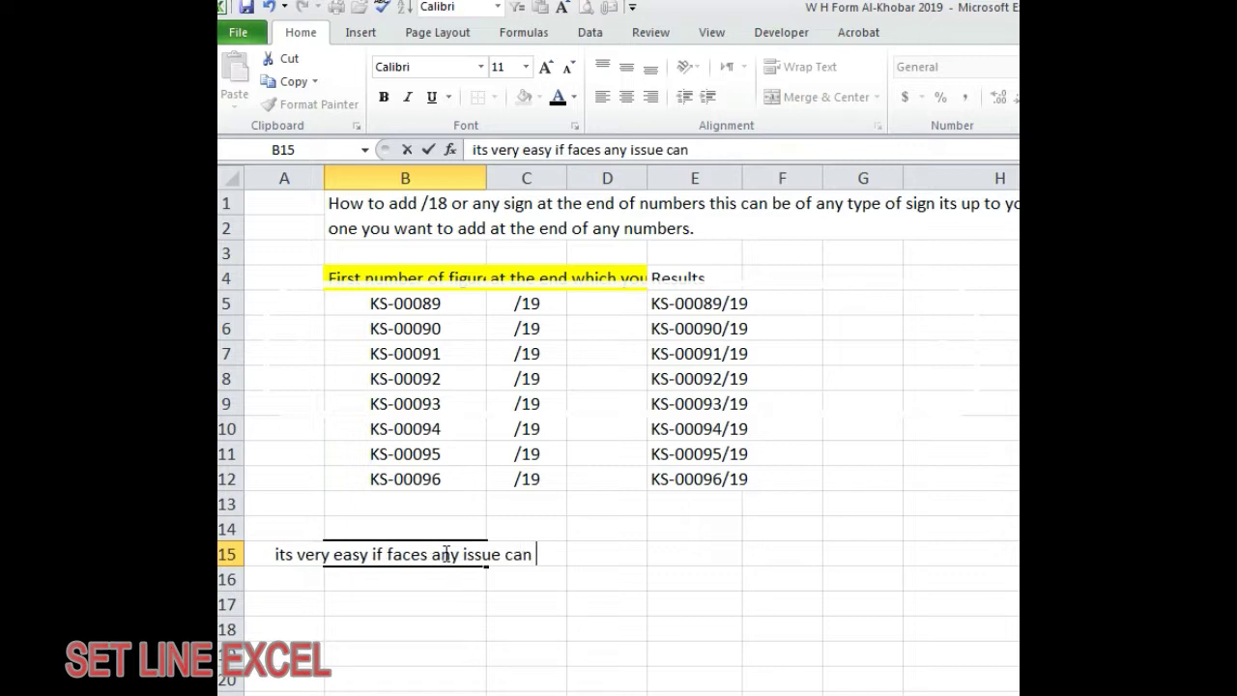
text(message me onmy facebook page or )
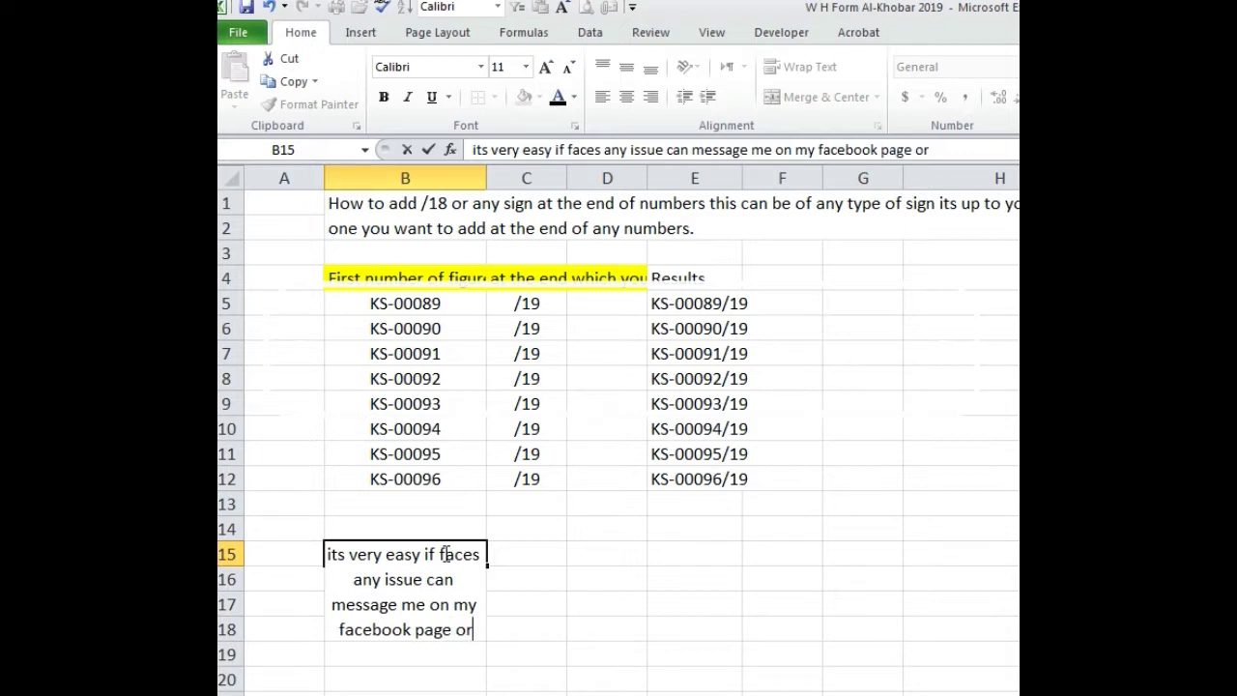
text(on)
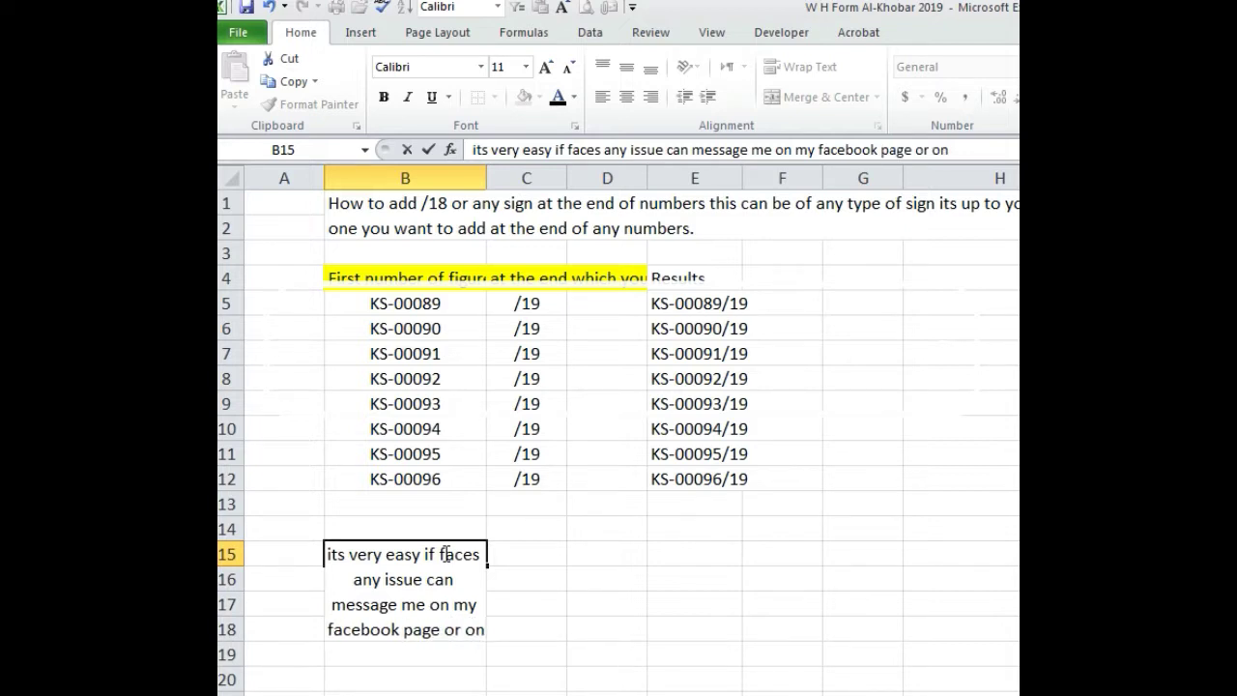
text( my you tu)
text(be h)
text(ha)
text(ne)
key(BackSpace)
text(nel)
key(Tab)
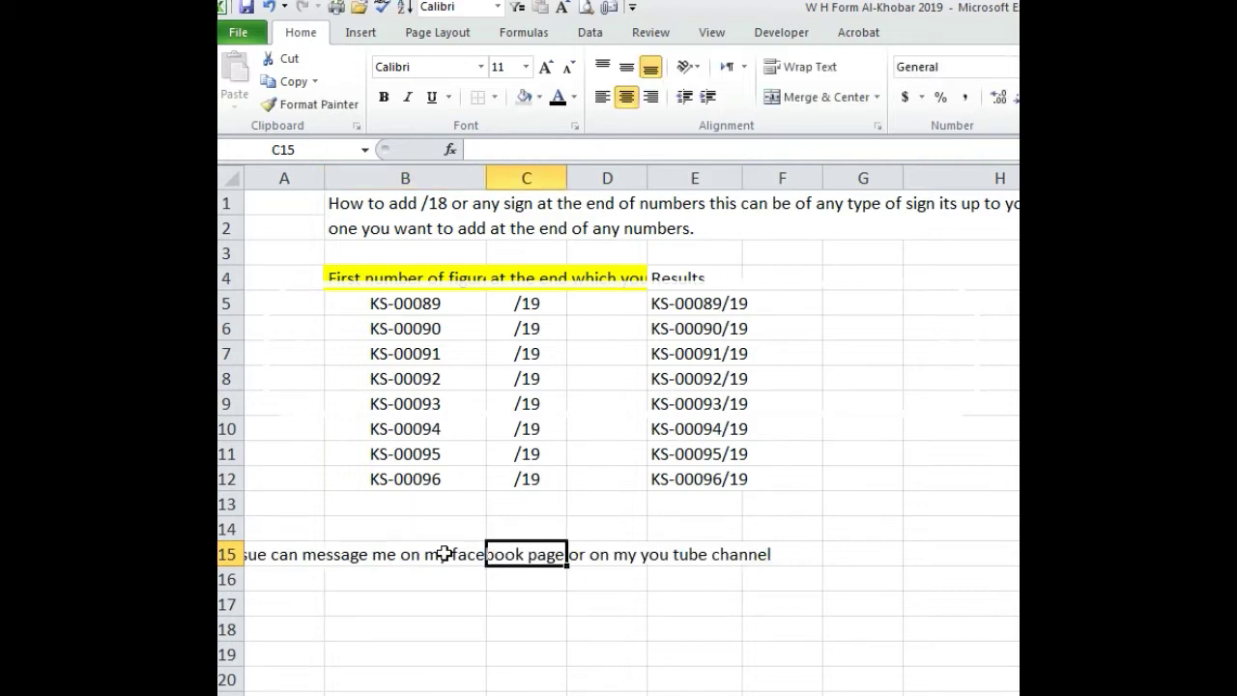
click(443, 554)
- Left-align the B15 note and type a thank-you line in B16 asking viewers to subscribe or follow for more videos
click(603, 97)
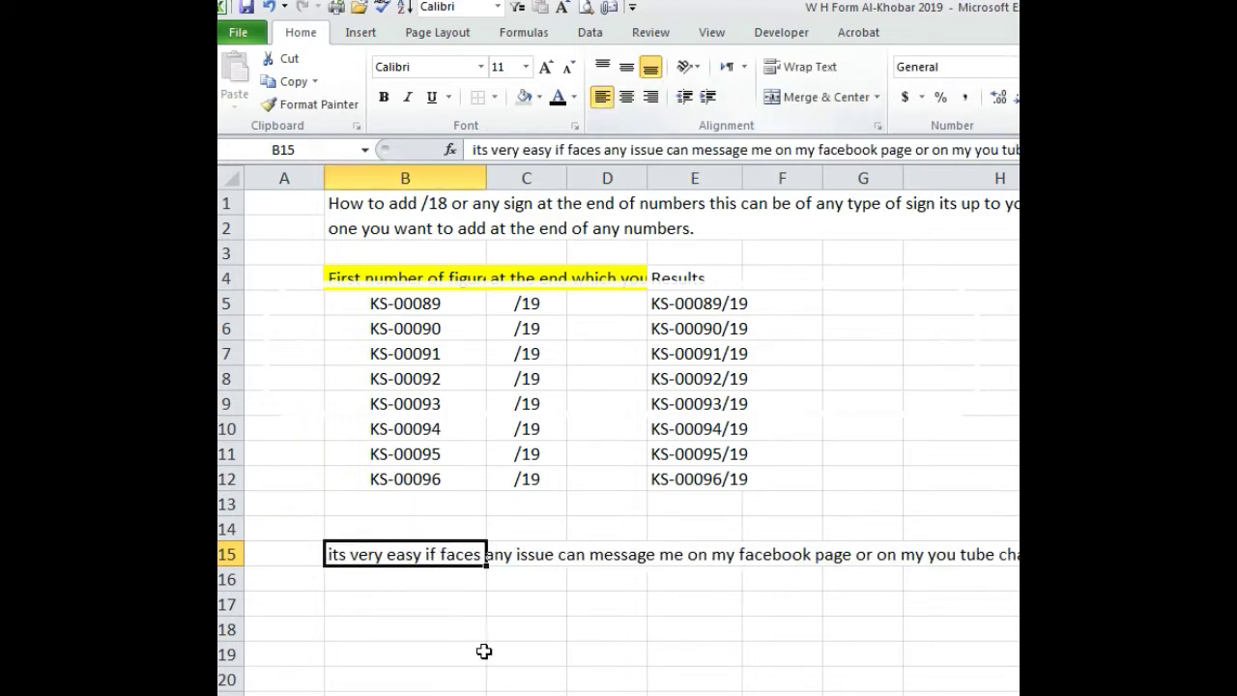
click(413, 580)
text(Thanks for watching)
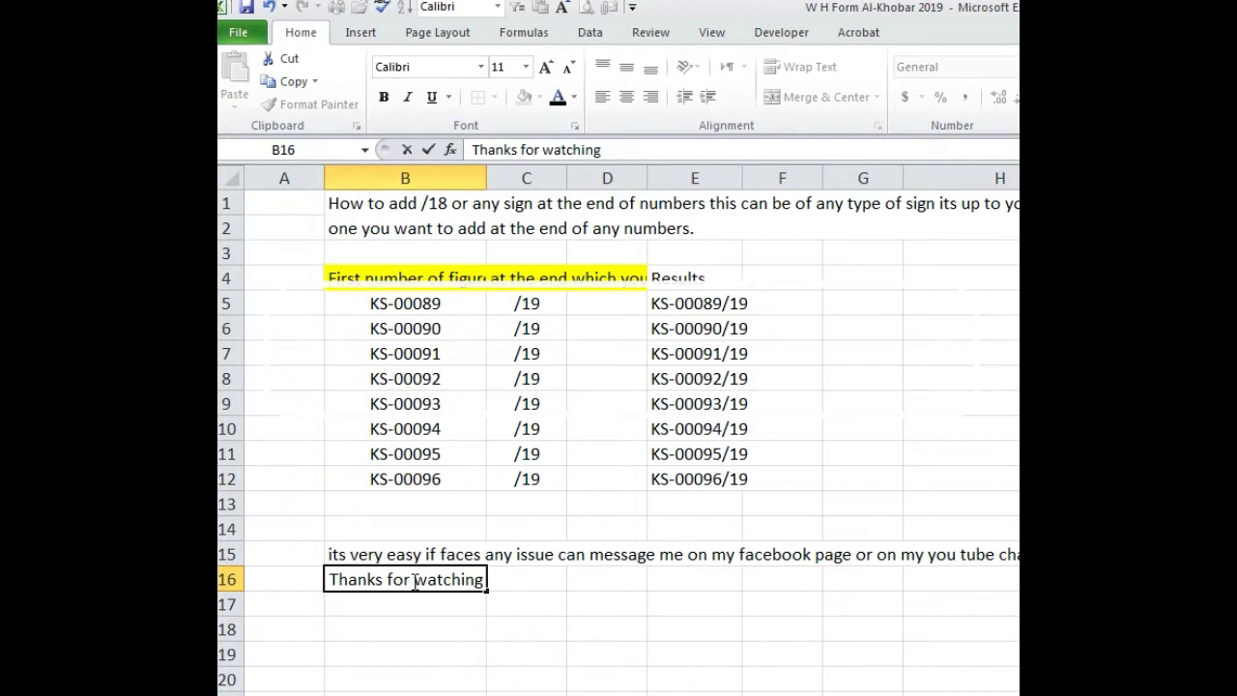
text( subscrive my page)
key(BackSpace)
key(BackSpace)
key(BackSpace)
key(BackSpace)
key(BackSpace)
text(you tube channes)
key(BackSpace)
text(l or f)
text(low my facebook page for more videos. Thank)
key(Return)
- Left-align the thank-you line in B16
click(414, 578)
click(600, 105)
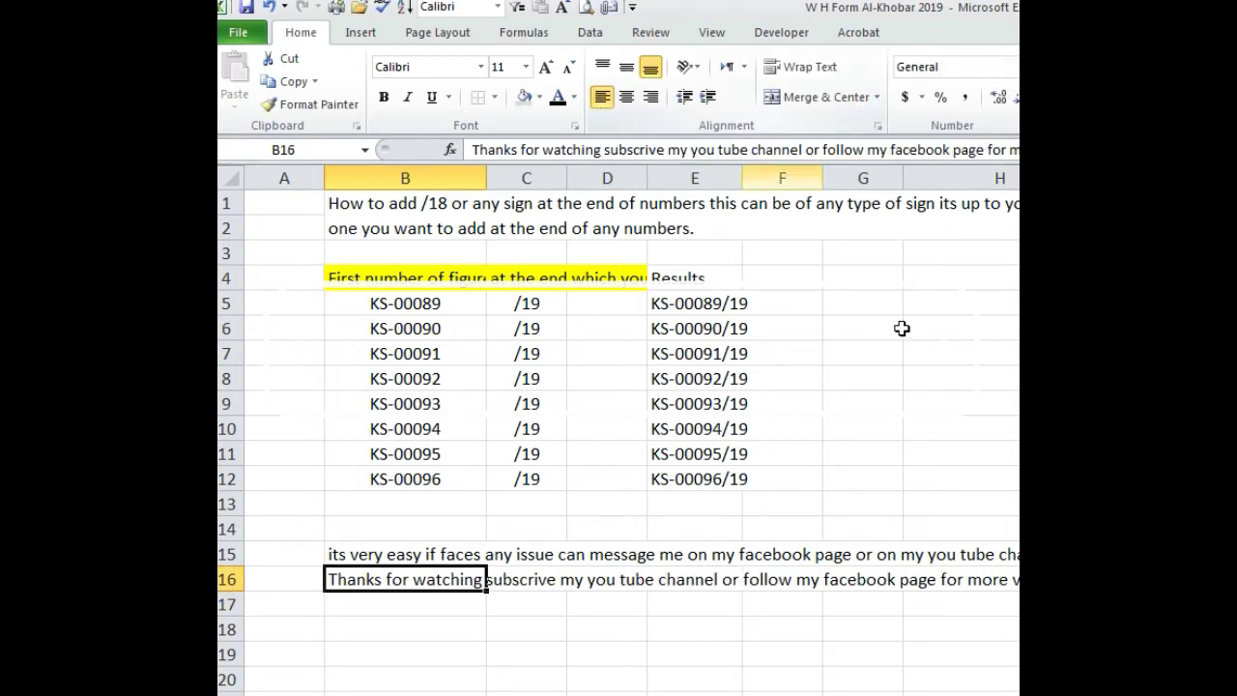
click(912, 386)
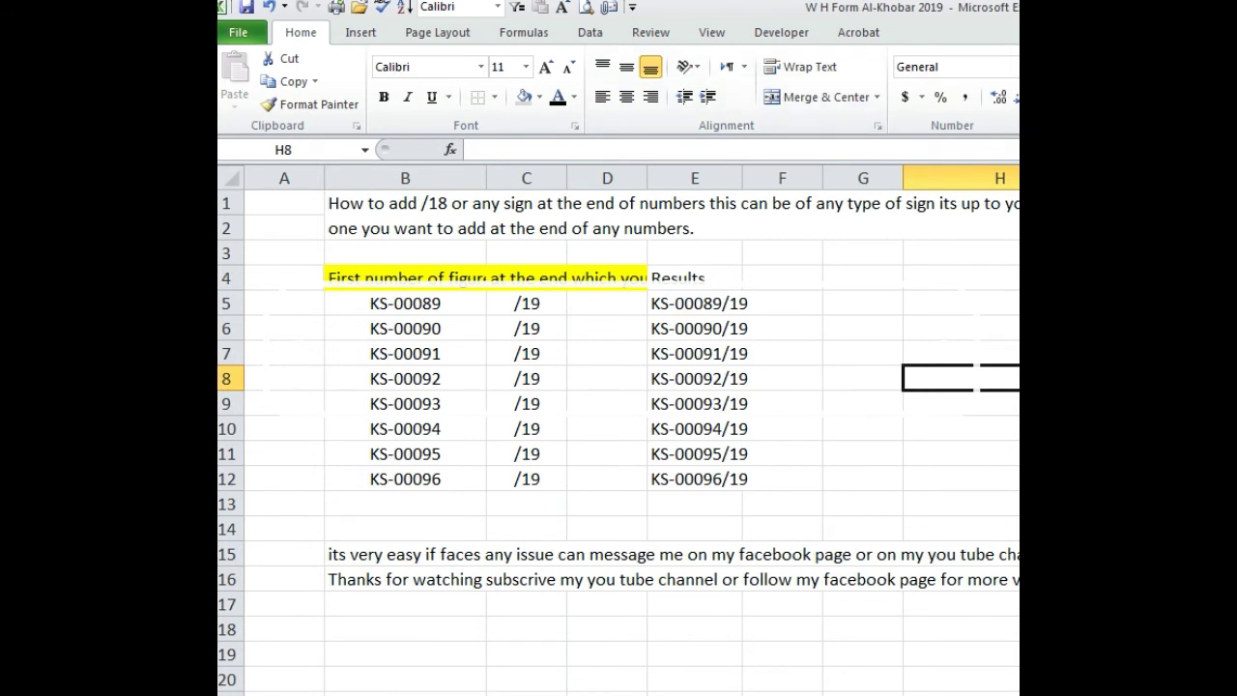